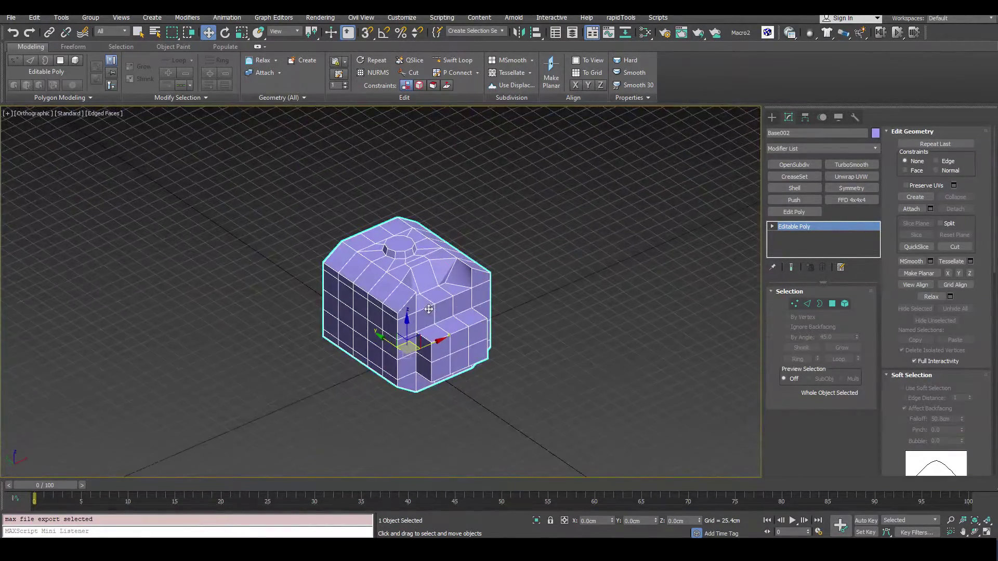
# Examine the FBX geometry options, including Triangulate, for exporting the model as test, and leave without exporting.
pyautogui.scroll(5, 450, 278)
pyautogui.scroll(-2, 449, 278)
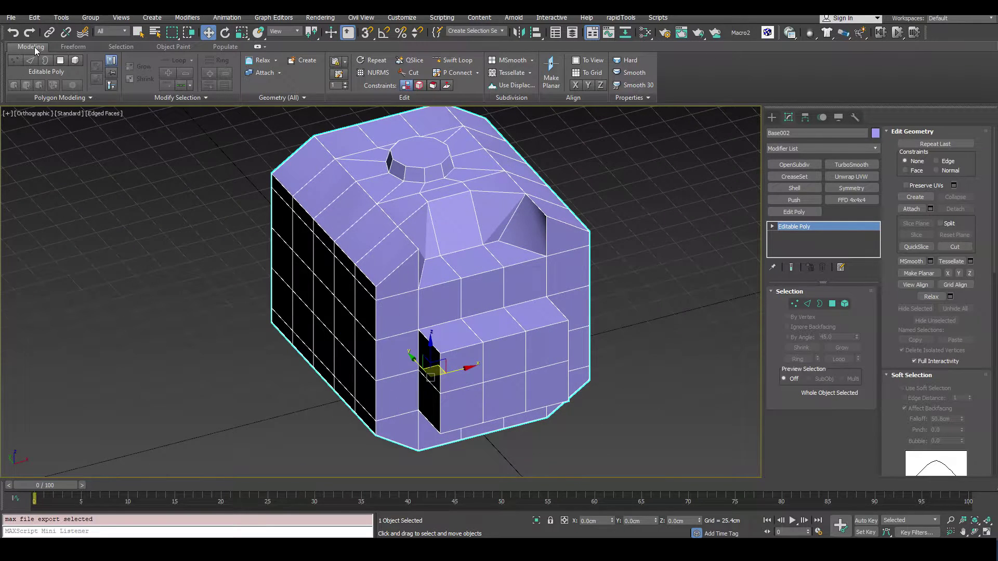
pyautogui.click(10, 17)
pyautogui.moveTo(42, 171)
pyautogui.click(147, 192)
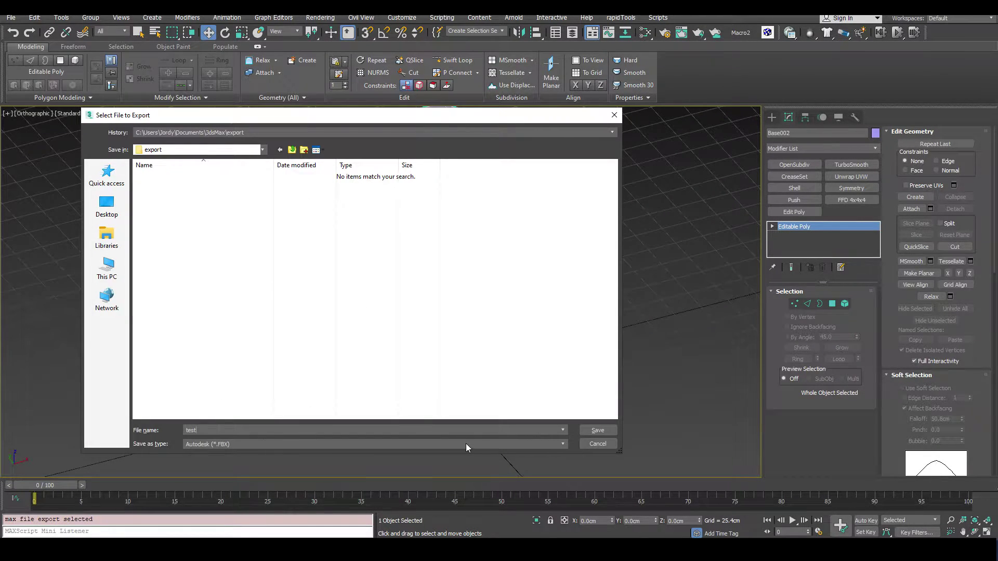
pyautogui.press('Return')
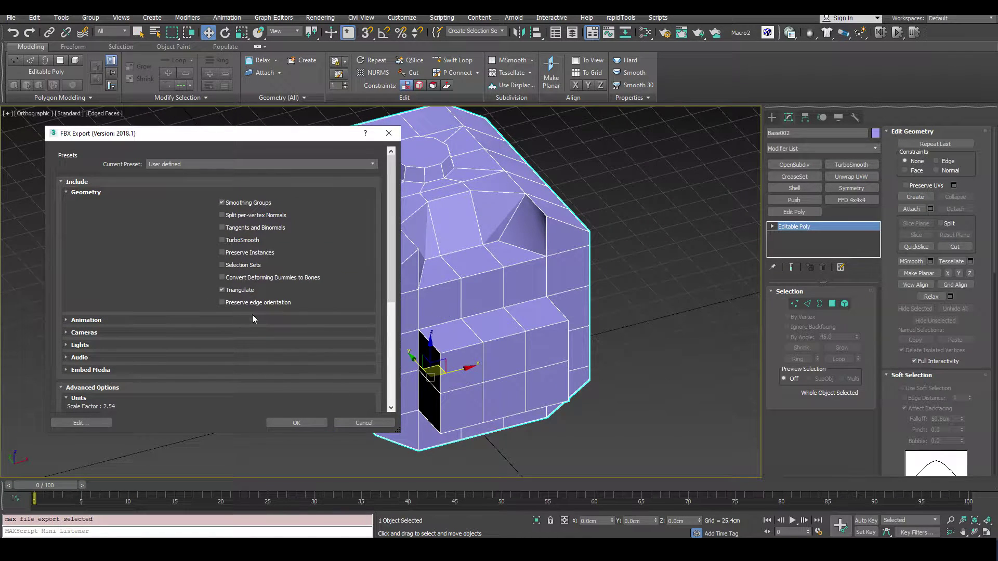
pyautogui.click(362, 423)
# Select all vertices of the model.
pyautogui.scroll(-3, 451, 341)
pyautogui.keyDown('alt'); pyautogui.moveTo(427, 281); pyautogui.dragTo(404, 289, button='middle'); pyautogui.keyUp('alt')
pyautogui.moveTo(403, 288); pyautogui.dragTo(430, 287, button='middle')
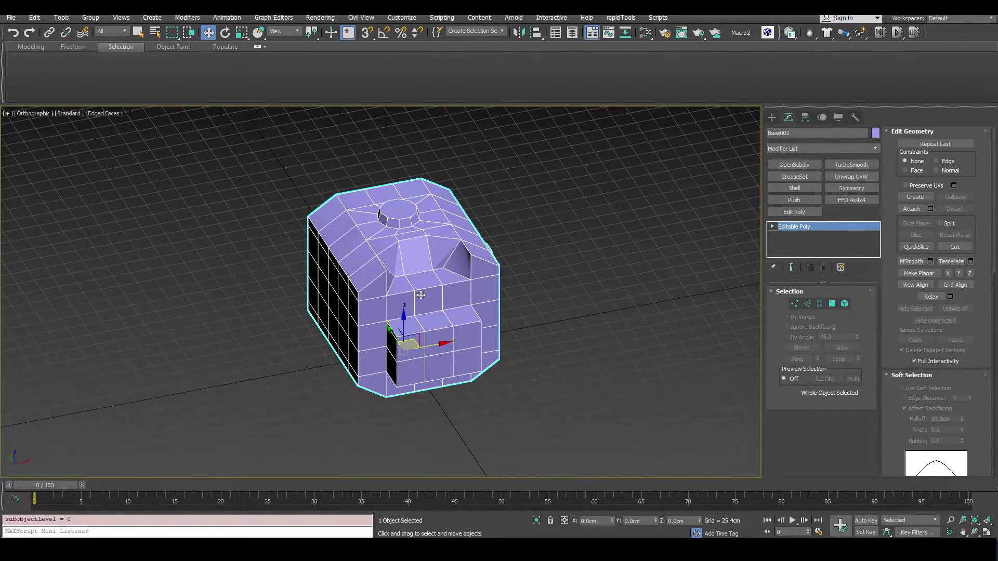
pyautogui.moveTo(421, 295)
pyautogui.keyDown('alt'); pyautogui.mouseDown(button='middle')
pyautogui.moveTo(376, 296)
pyautogui.moveTo(423, 296)
pyautogui.mouseUp(button='middle'); pyautogui.keyUp('alt')
pyautogui.moveTo(487, 271); pyautogui.dragTo(499, 283, button='middle')
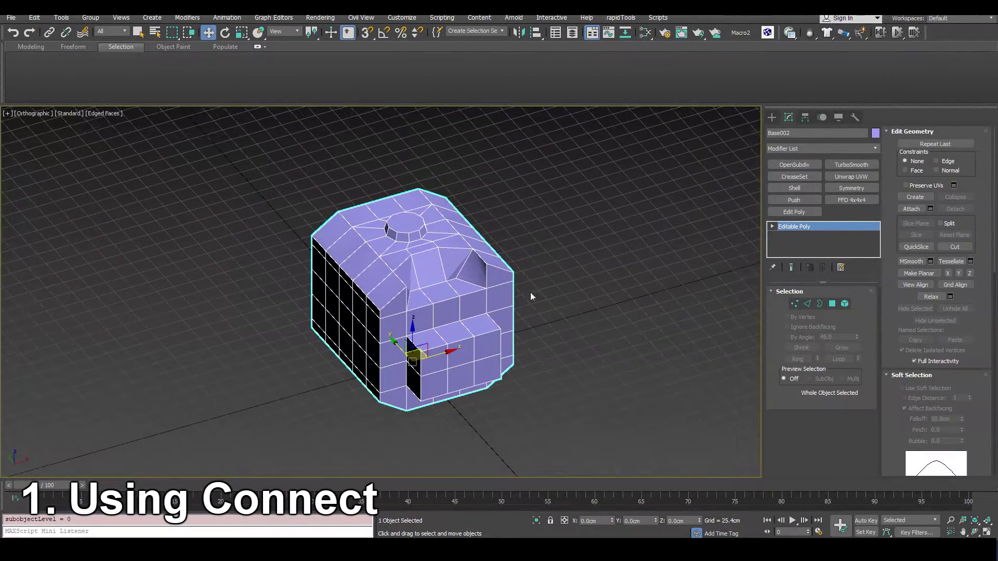
pyautogui.keyDown('alt'); pyautogui.moveTo(559, 304); pyautogui.dragTo(485, 316, button='middle'); pyautogui.keyUp('alt')
pyautogui.click(794, 304)
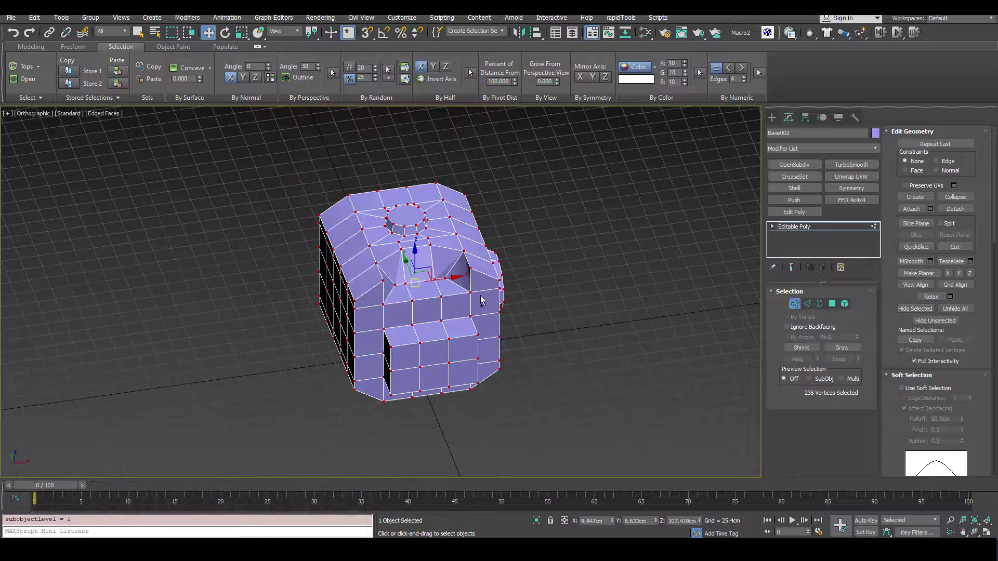
pyautogui.hotkey('ctrl', 'a')
pyautogui.moveTo(552, 314)
pyautogui.keyDown('alt'); pyautogui.mouseDown(button='middle')
pyautogui.moveTo(514, 311)
pyautogui.moveTo(563, 300)
pyautogui.mouseUp(button='middle'); pyautogui.keyUp('alt')
# Try Connect on all selected vertices of the model and undo it.
pyautogui.click(890, 376)
pyautogui.scroll(-5, 926, 343)
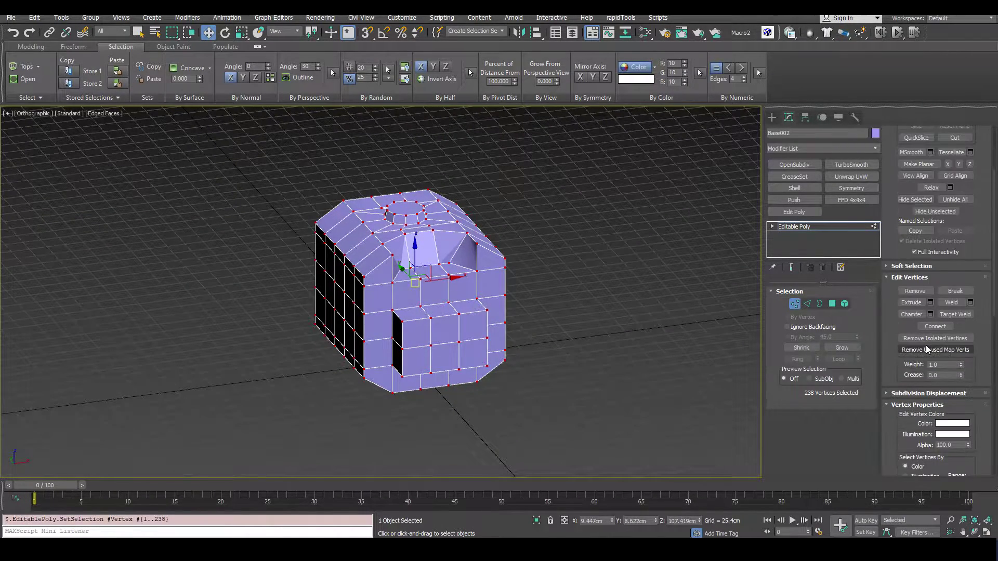
pyautogui.scroll(1, 926, 343)
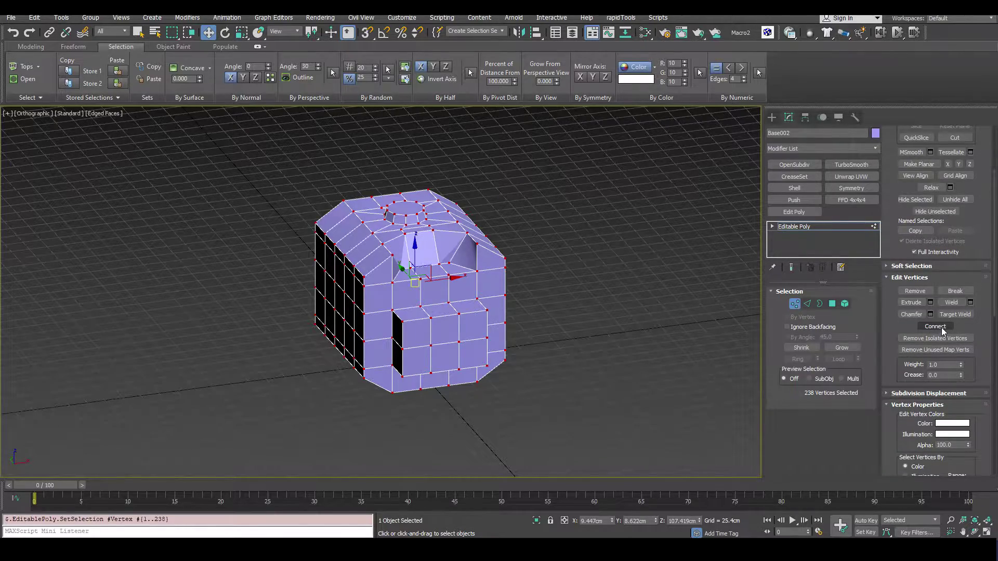
pyautogui.click(942, 328)
pyautogui.keyDown('alt'); pyautogui.moveTo(491, 274); pyautogui.dragTo(447, 278, button='middle'); pyautogui.keyUp('alt')
pyautogui.scroll(2, 439, 289)
pyautogui.hotkey('ctrl', 'z')
# Select the two round cap polygons, convert the selection to their vertices and connect them.
pyautogui.click(831, 304)
pyautogui.keyDown('alt'); pyautogui.moveTo(450, 241); pyautogui.dragTo(481, 203, button='middle'); pyautogui.keyUp('alt')
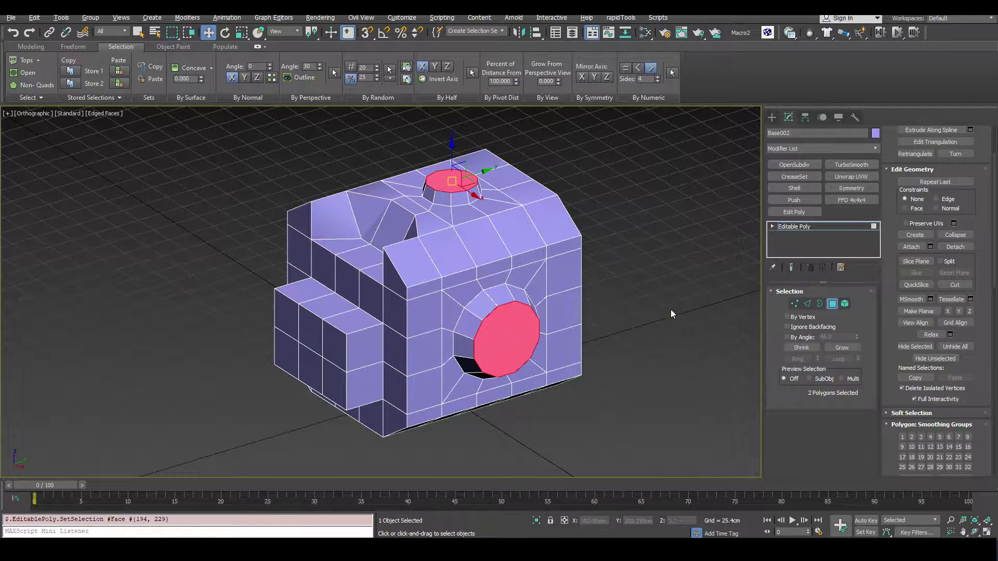
pyautogui.keyDown('alt'); pyautogui.moveTo(671, 309); pyautogui.dragTo(629, 305, button='middle'); pyautogui.keyUp('alt')
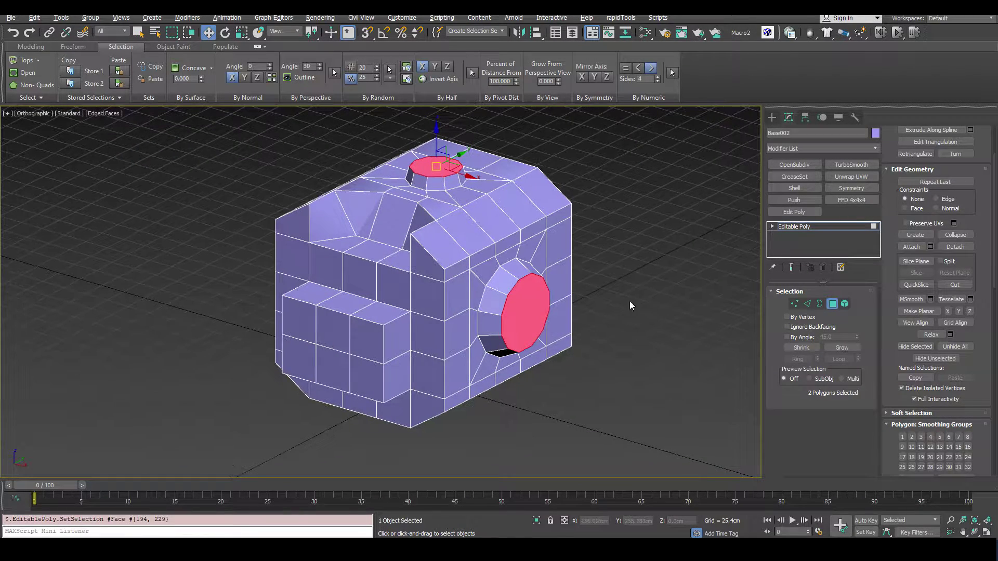
pyautogui.keyDown('ctrl'); pyautogui.click(794, 305); pyautogui.keyUp('ctrl')
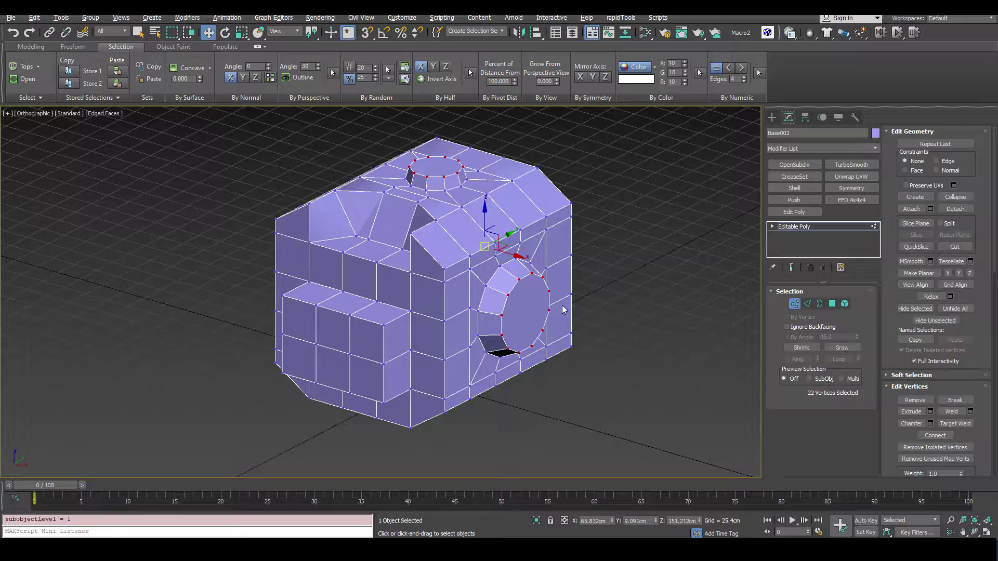
pyautogui.keyDown('alt'); pyautogui.moveTo(563, 310); pyautogui.dragTo(606, 288, button='middle'); pyautogui.keyUp('alt')
pyautogui.hotkey('ctrl', 'shift', 'e')
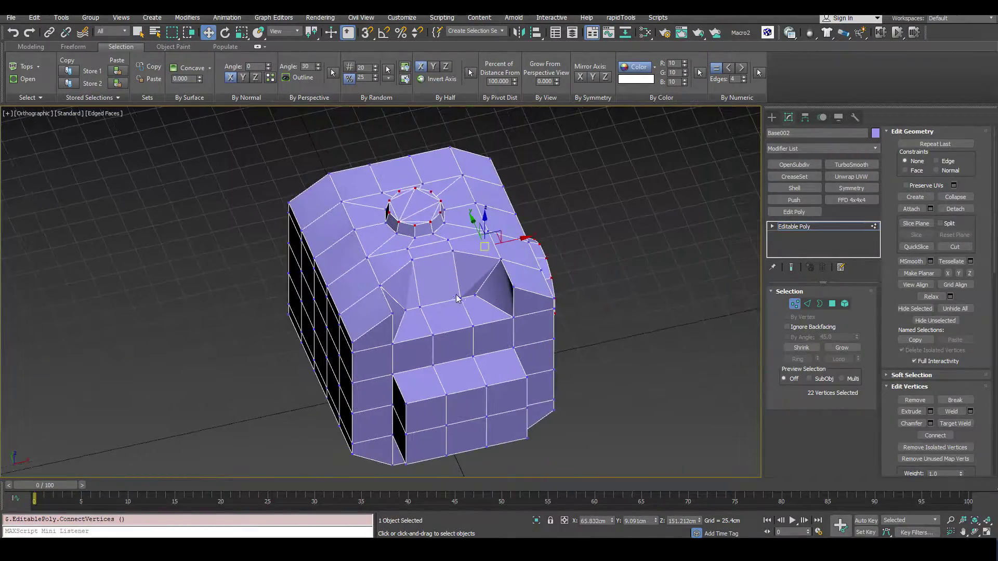
# Connect the vertices across the top of the model around the round cap, and leave sub-object editing.
pyautogui.keyDown('alt'); pyautogui.moveTo(456, 295); pyautogui.dragTo(445, 258, button='middle'); pyautogui.keyUp('alt')
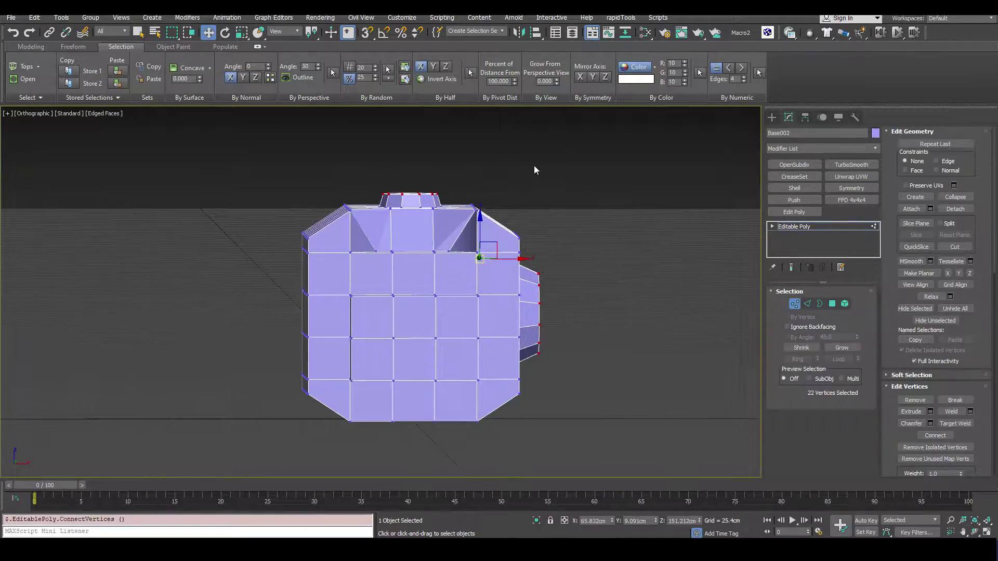
pyautogui.moveTo(313, 224); pyautogui.dragTo(312, 220)
pyautogui.keyDown('alt'); pyautogui.moveTo(313, 220); pyautogui.dragTo(488, 277, button='middle'); pyautogui.keyUp('alt')
pyautogui.scroll(-3, 487, 278)
pyautogui.click(834, 306)
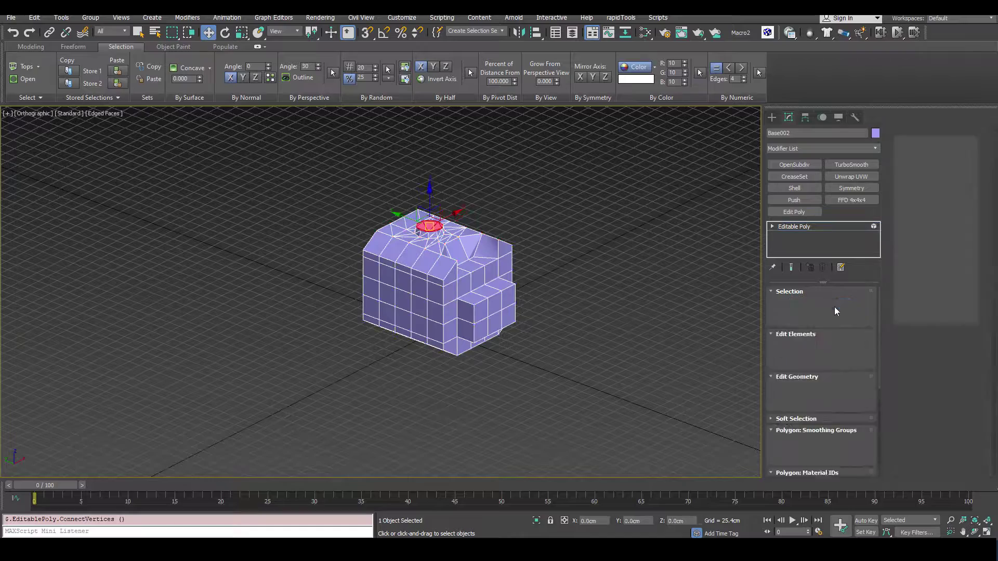
pyautogui.click(510, 296)
pyautogui.press('4')
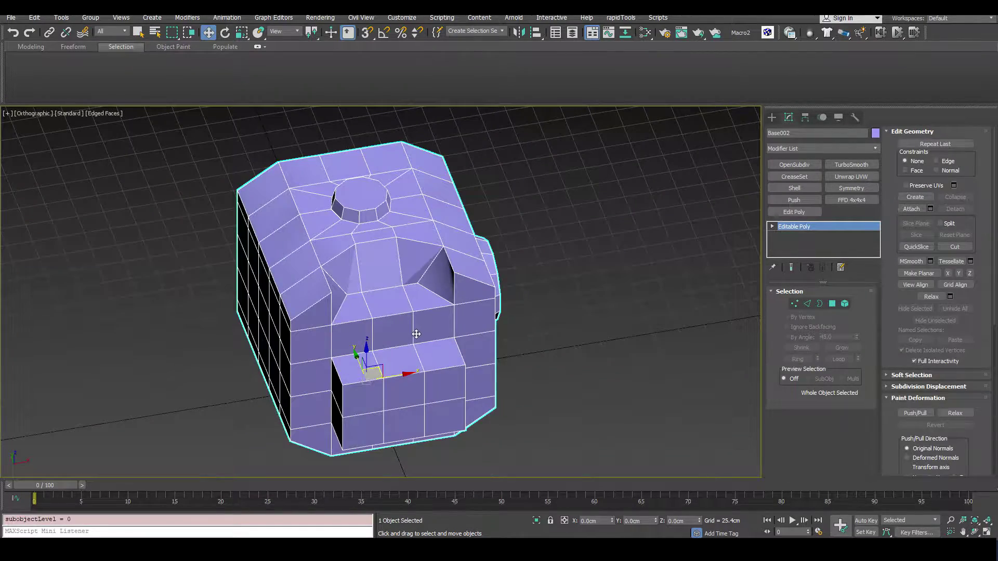
# Add a Turn to Poly modifier to the model and limit its polygon size to a maximum of 3.
pyautogui.moveTo(416, 334)
pyautogui.keyDown('alt'); pyautogui.mouseDown(button='middle')
pyautogui.moveTo(434, 317)
pyautogui.moveTo(415, 335)
pyautogui.mouseUp(button='middle'); pyautogui.keyUp('alt')
pyautogui.moveTo(416, 335); pyautogui.dragTo(432, 320, button='middle')
pyautogui.click(875, 149)
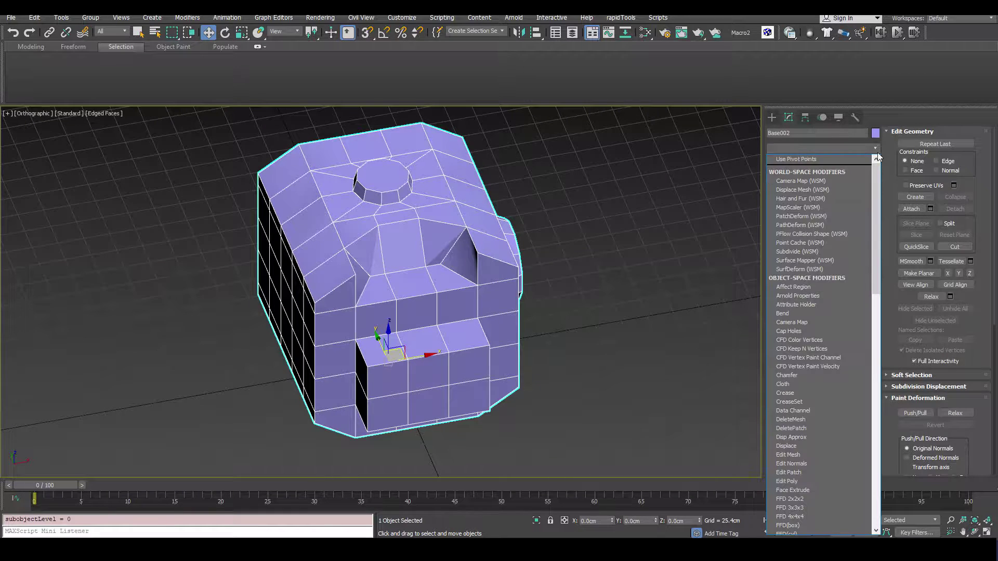
pyautogui.write('turn')
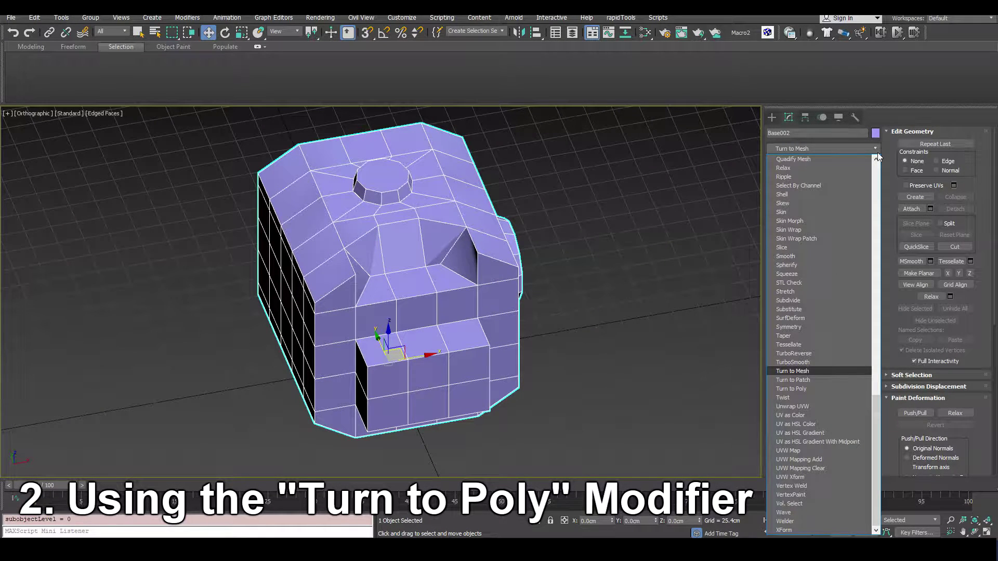
pyautogui.click(809, 389)
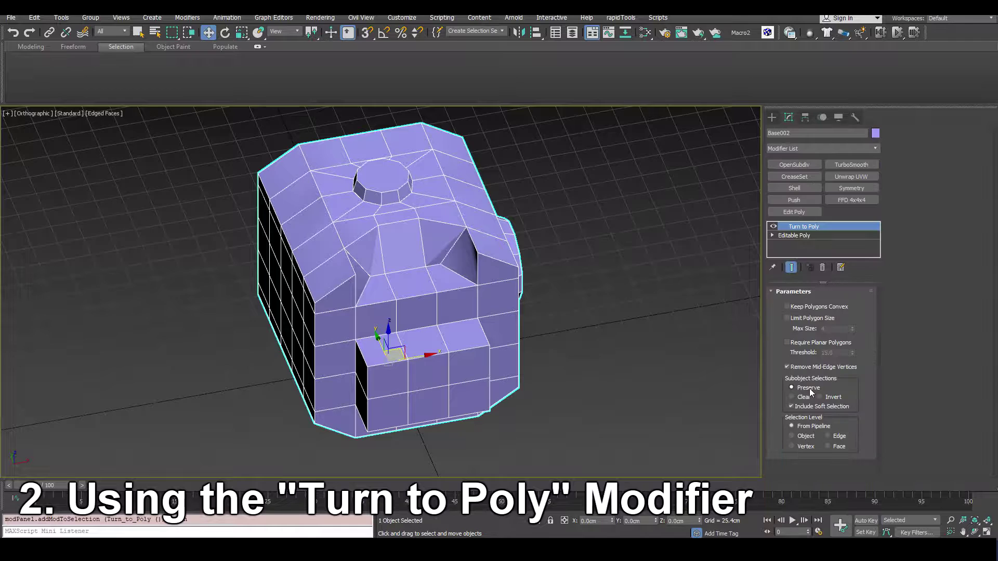
pyautogui.keyDown('alt'); pyautogui.moveTo(418, 211); pyautogui.dragTo(437, 226, button='middle'); pyautogui.keyUp('alt')
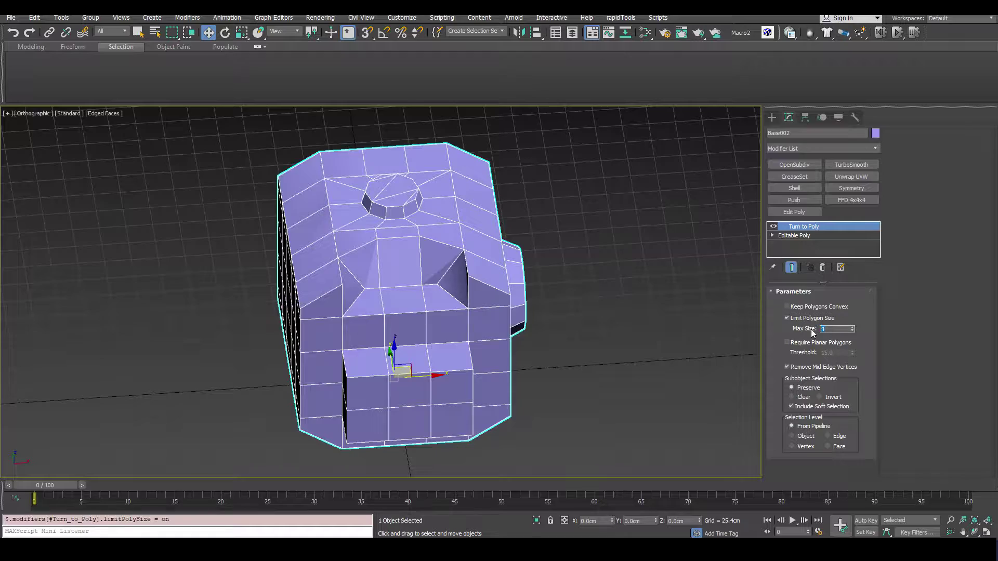
pyautogui.press('Return')
# Delete the Turn to Poly modifier from the model.
pyautogui.moveTo(418, 307)
pyautogui.keyDown('alt'); pyautogui.mouseDown(button='middle')
pyautogui.moveTo(366, 288)
pyautogui.moveTo(481, 305)
pyautogui.moveTo(419, 311)
pyautogui.mouseUp(button='middle'); pyautogui.keyUp('alt')
pyautogui.keyDown('alt'); pyautogui.moveTo(491, 310); pyautogui.dragTo(477, 319, button='middle'); pyautogui.keyUp('alt')
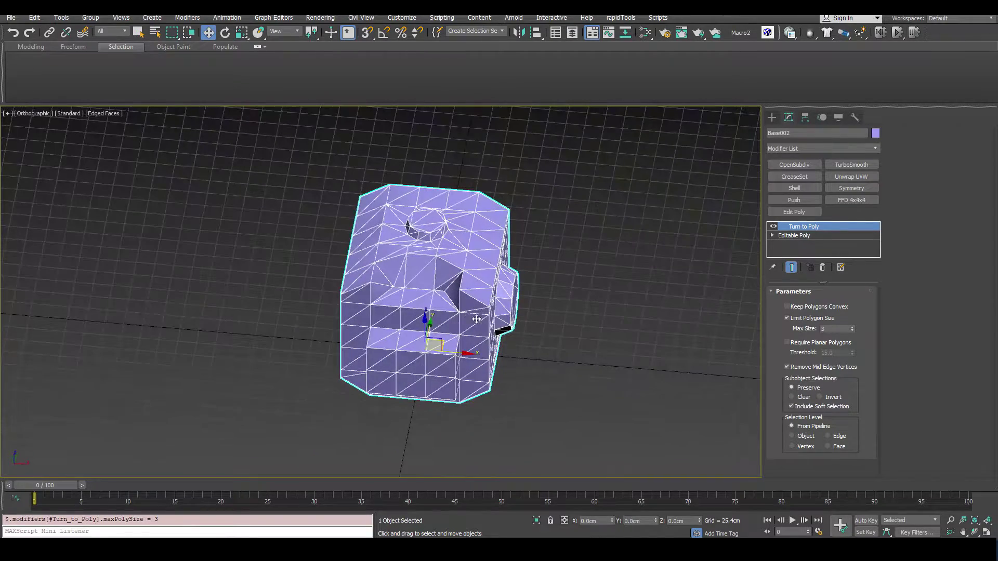
pyautogui.rightClick(805, 227)
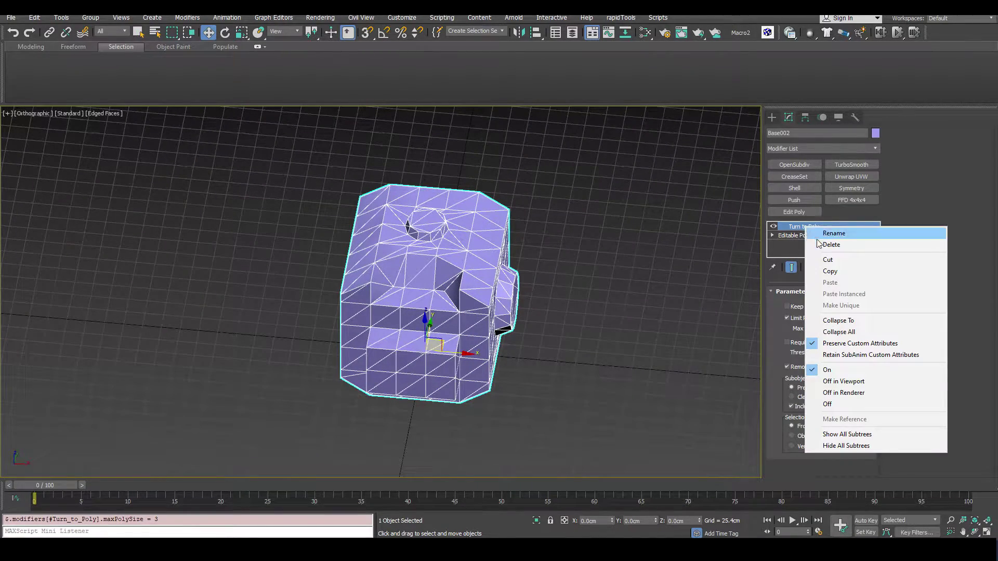
pyautogui.click(813, 245)
# Clone the model four times in a row along the X axis, with the last clone at about X 891 cm.
pyautogui.scroll(2, 453, 333)
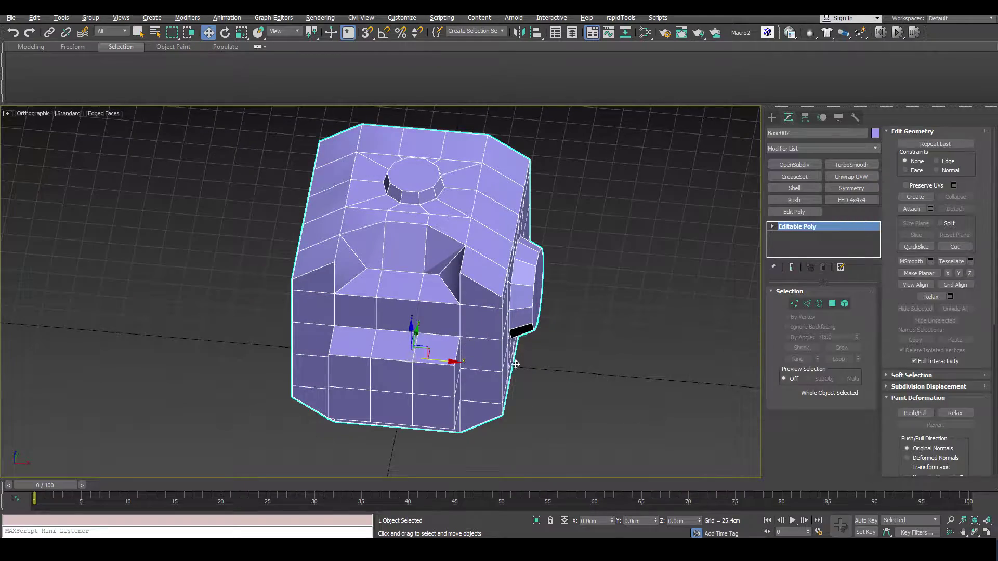
pyautogui.keyDown('shift'); pyautogui.moveTo(515, 364); pyautogui.dragTo(663, 376); pyautogui.keyUp('shift')
pyautogui.click(525, 280)
pyautogui.click(526, 280)
pyautogui.click(526, 279)
pyautogui.click(500, 319)
pyautogui.scroll(-9, 392, 300)
pyautogui.keyDown('alt'); pyautogui.moveTo(499, 325); pyautogui.dragTo(548, 333, button='middle'); pyautogui.keyUp('alt')
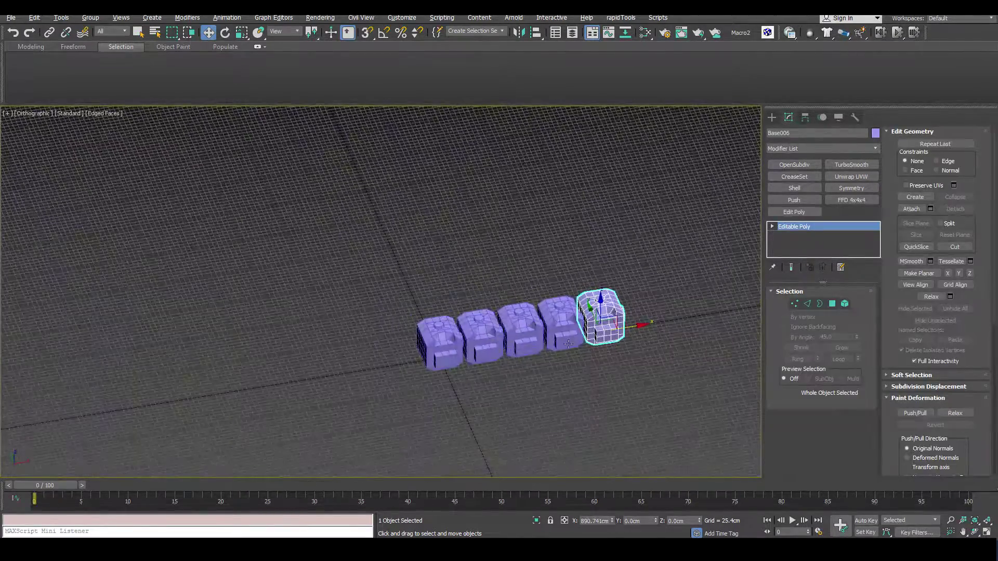
# Apply one Turn to Poly modifier to all five models, limiting polygon size to a maximum of 3.
pyautogui.hotkey('ctrl', 'a')
pyautogui.press('z')
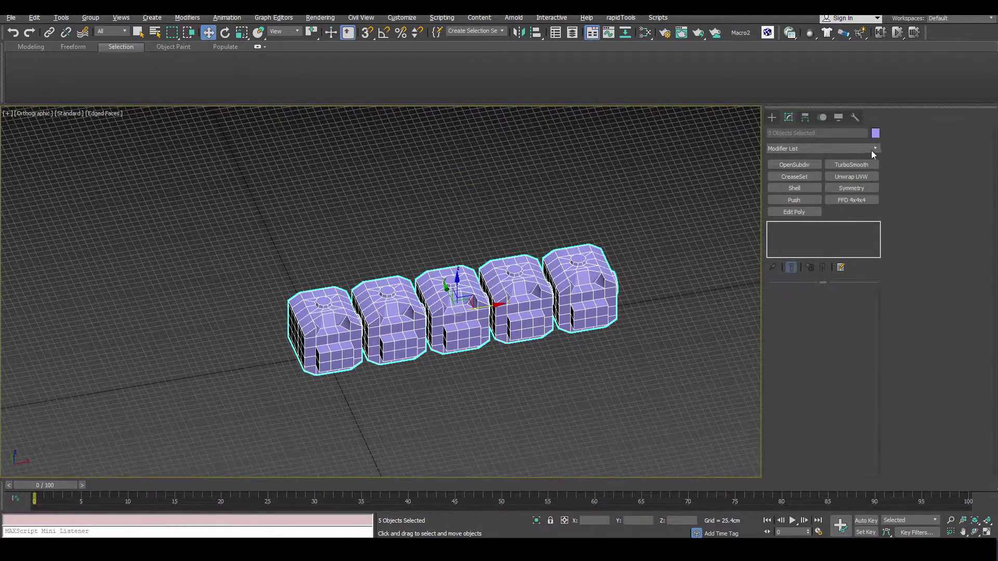
pyautogui.click(870, 151)
pyautogui.press('t')
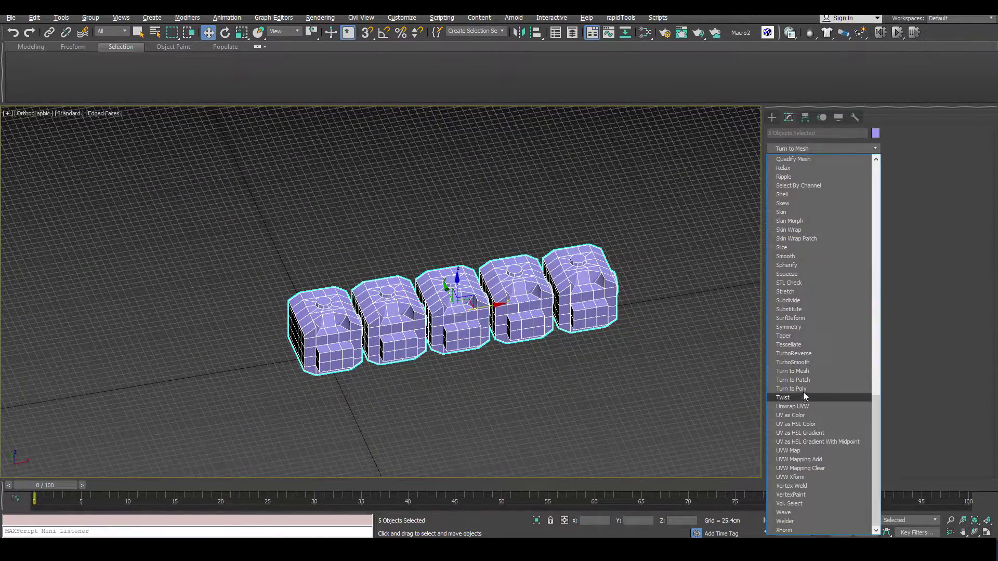
pyautogui.click(806, 390)
pyautogui.click(852, 331)
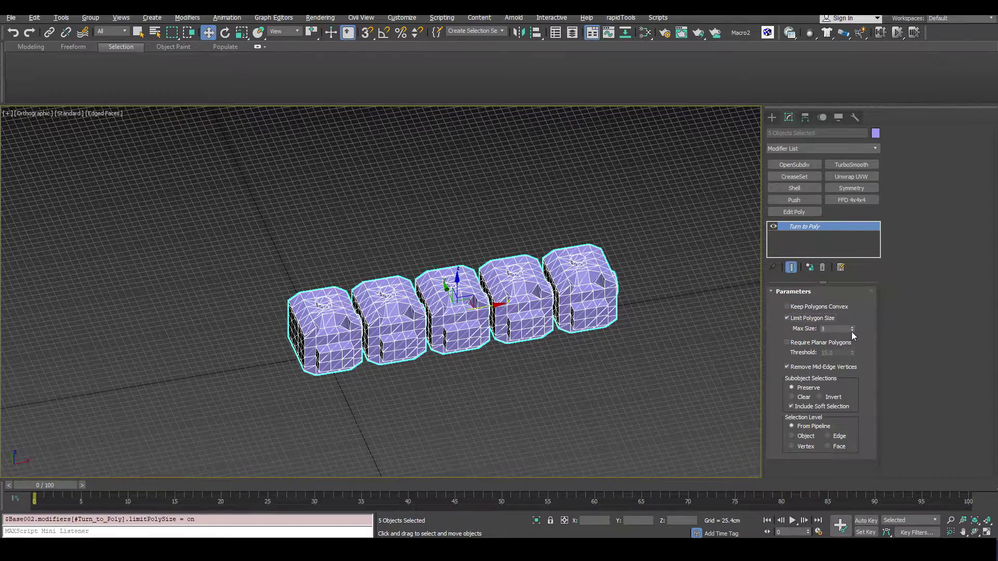
# Raise the vertices of the middle clone's round top cap at the Editable Poly level beneath its Turn to Poly modifier.
pyautogui.keyDown('alt'); pyautogui.moveTo(403, 317); pyautogui.dragTo(455, 330, button='middle'); pyautogui.keyUp('alt')
pyautogui.hotkey('ctrl', 'd')
pyautogui.click(455, 331)
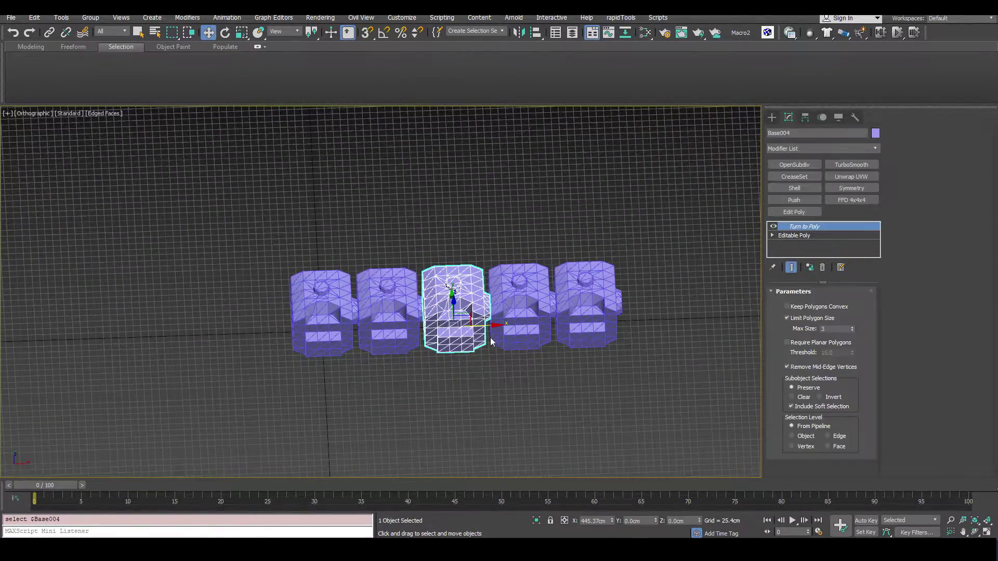
pyautogui.click(806, 236)
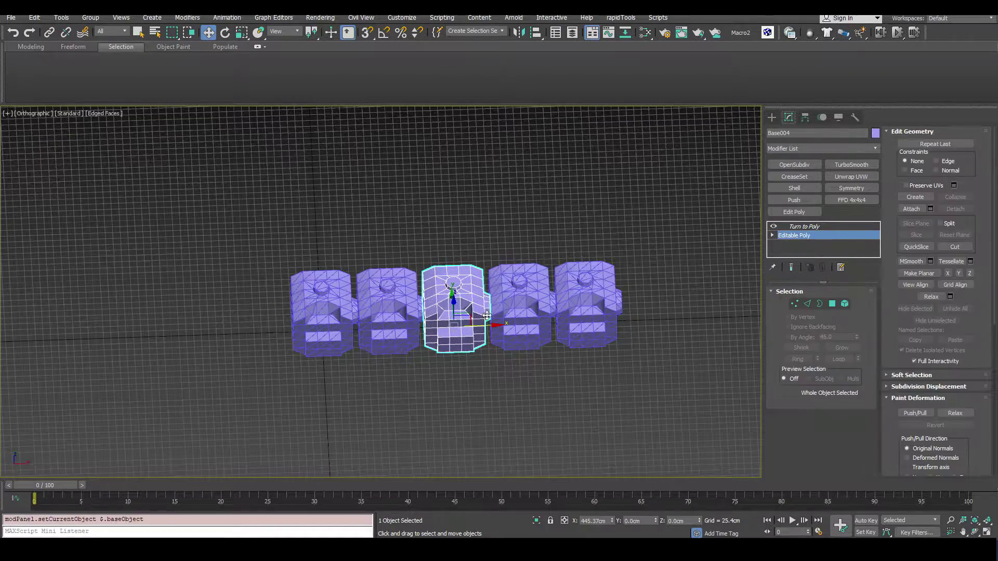
pyautogui.keyDown('alt'); pyautogui.moveTo(488, 317); pyautogui.dragTo(512, 286, button='middle'); pyautogui.keyUp('alt')
pyautogui.scroll(5, 439, 249)
pyautogui.keyDown('alt'); pyautogui.moveTo(439, 250); pyautogui.dragTo(404, 216, button='middle'); pyautogui.keyUp('alt')
pyautogui.click(794, 304)
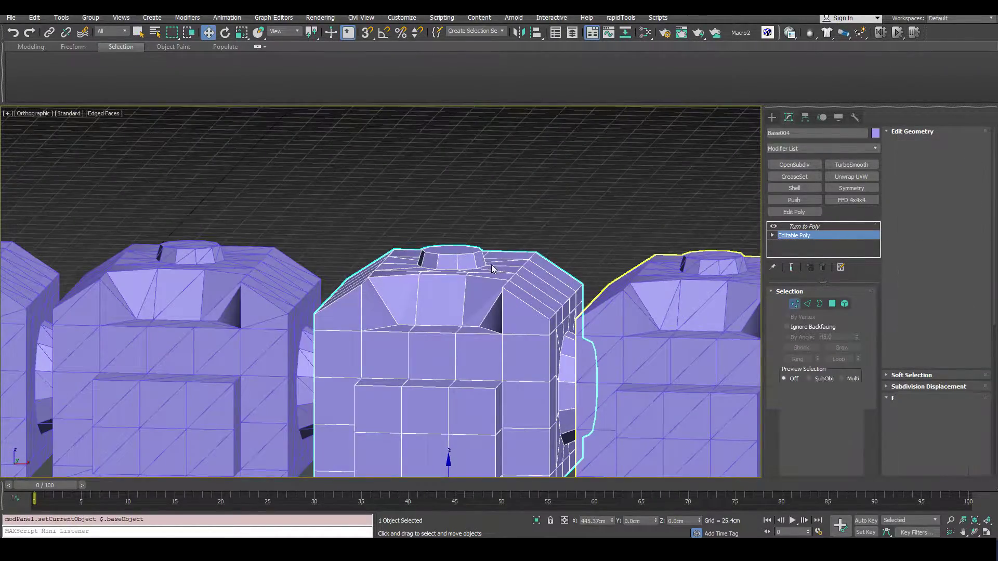
pyautogui.moveTo(447, 236); pyautogui.dragTo(446, 212)
pyautogui.keyDown('alt'); pyautogui.moveTo(447, 211); pyautogui.dragTo(489, 251, button='middle'); pyautogui.keyUp('alt')
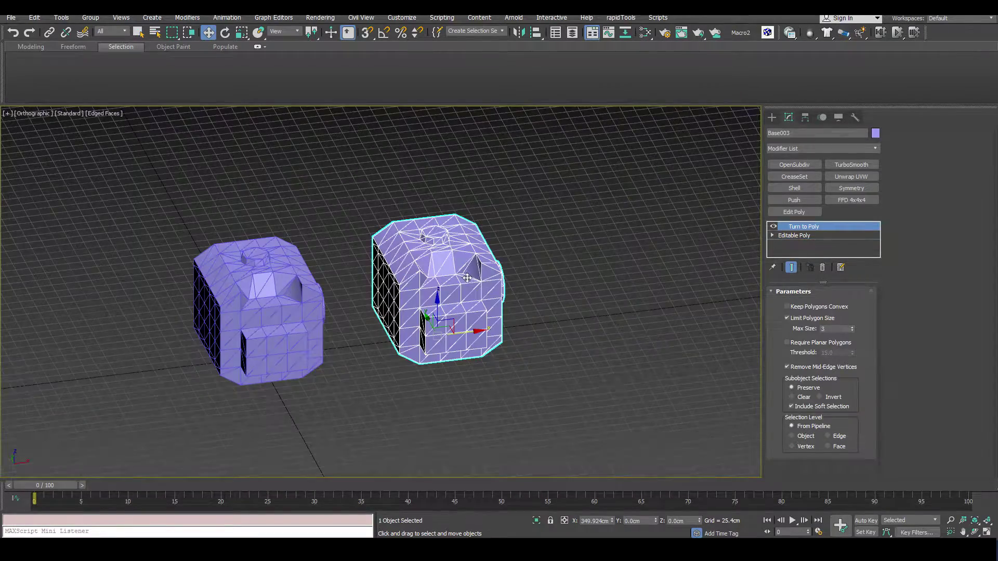
# Collapse the Turn to Poly modifier of the selected clone into its Editable Poly.
pyautogui.keyDown('alt'); pyautogui.moveTo(467, 278); pyautogui.dragTo(599, 264, button='middle'); pyautogui.keyUp('alt')
pyautogui.rightClick(797, 224)
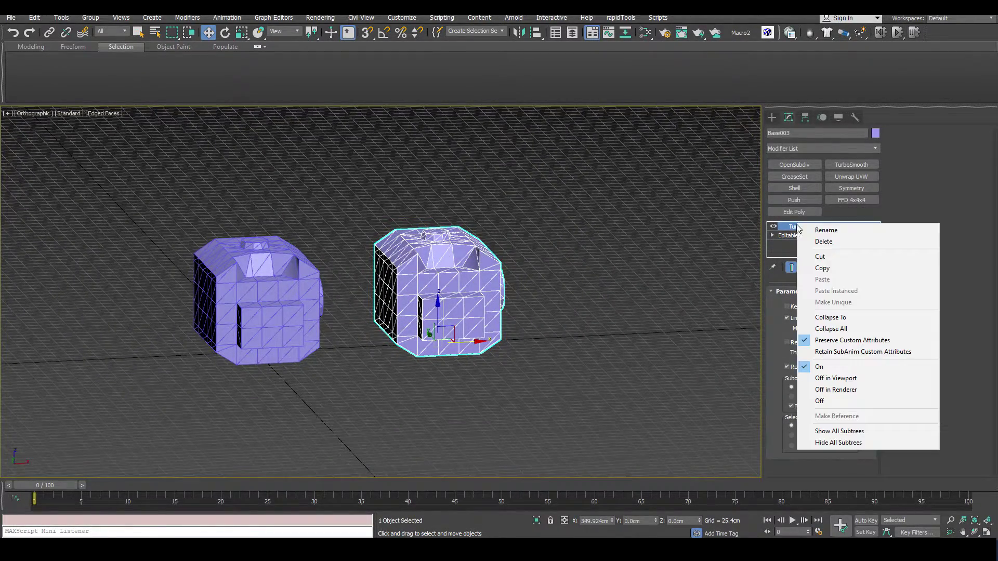
pyautogui.click(830, 317)
pyautogui.keyDown('alt'); pyautogui.moveTo(488, 291); pyautogui.dragTo(535, 320, button='middle'); pyautogui.keyUp('alt')
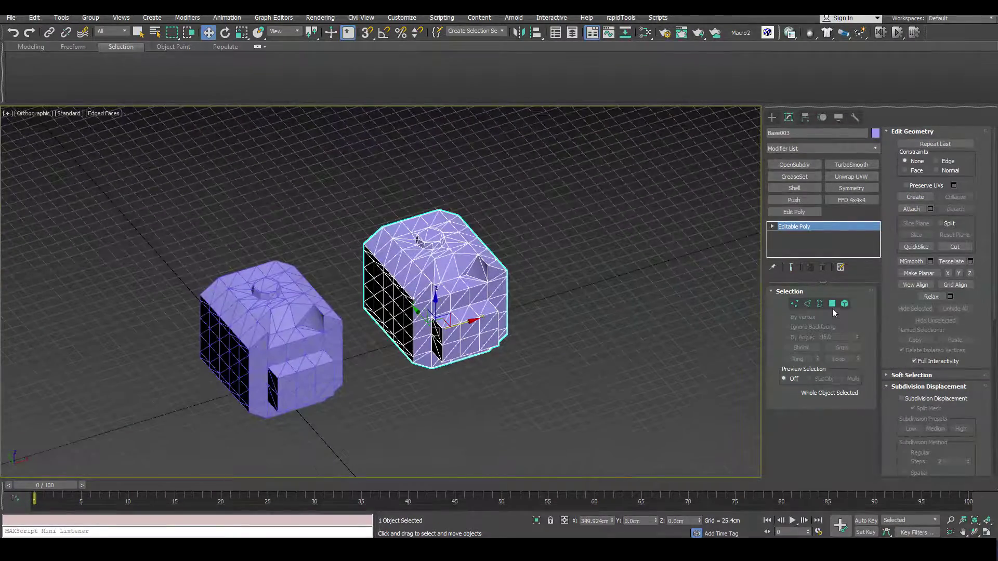
# Pick individual polygons on the front of the collapsed clone to examine its triangulated faces.
pyautogui.click(832, 304)
pyautogui.click(436, 302)
pyautogui.click(436, 304)
pyautogui.scroll(8, 442, 307)
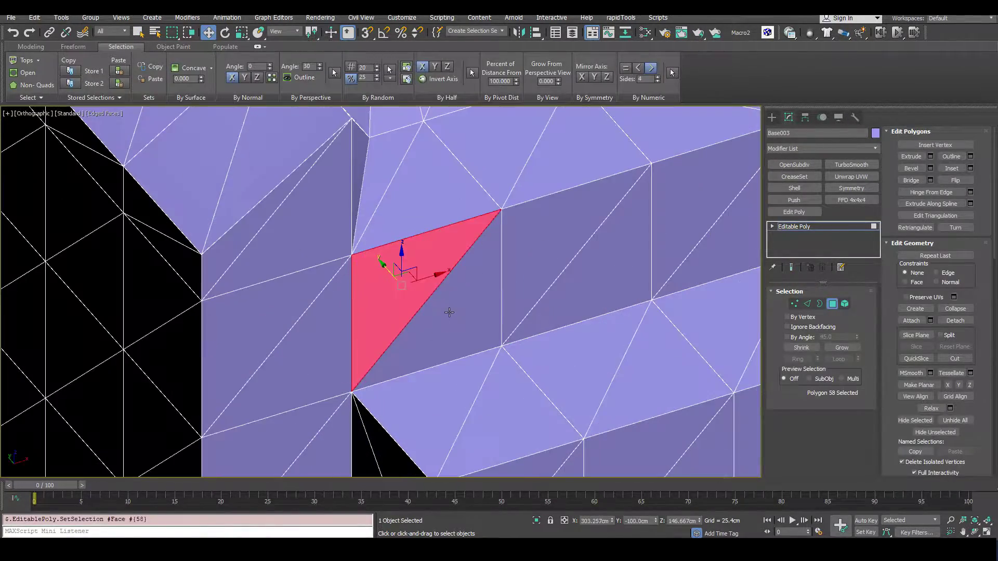
pyautogui.click(448, 314)
pyautogui.click(301, 329)
pyautogui.click(314, 226)
pyautogui.click(316, 220)
pyautogui.scroll(-7, 316, 220)
pyautogui.keyDown('alt'); pyautogui.moveTo(317, 221); pyautogui.dragTo(308, 236, button='middle'); pyautogui.keyUp('alt')
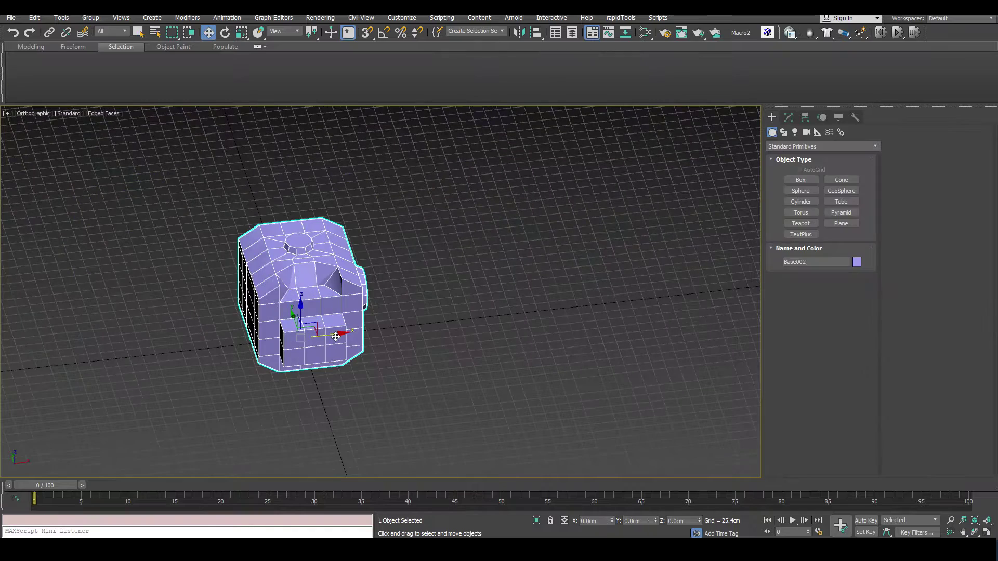
# Make one copy of the model along the X axis and convert it to an Editable Mesh.
pyautogui.keyDown('shift'); pyautogui.moveTo(333, 336); pyautogui.dragTo(493, 327); pyautogui.keyUp('shift')
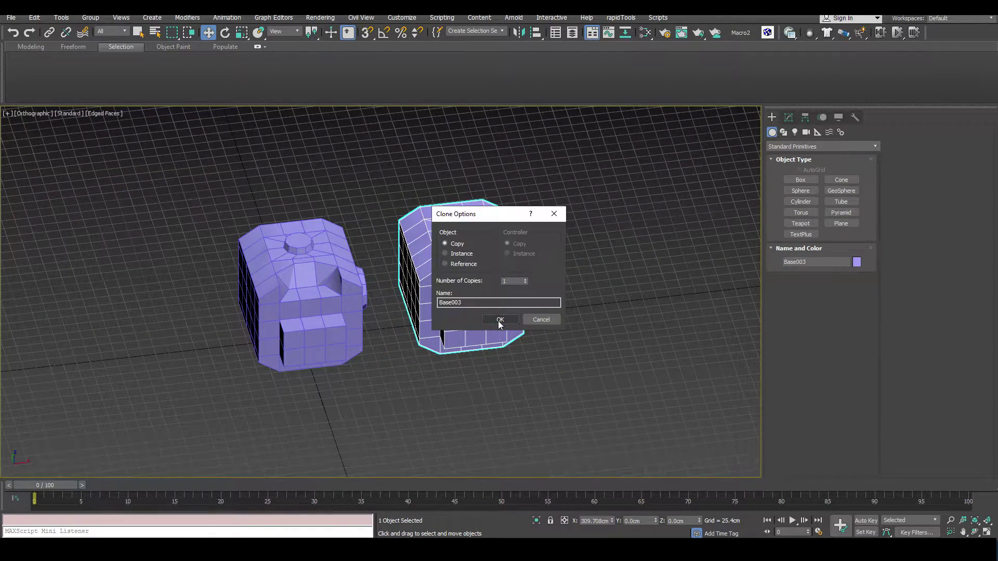
pyautogui.click(498, 320)
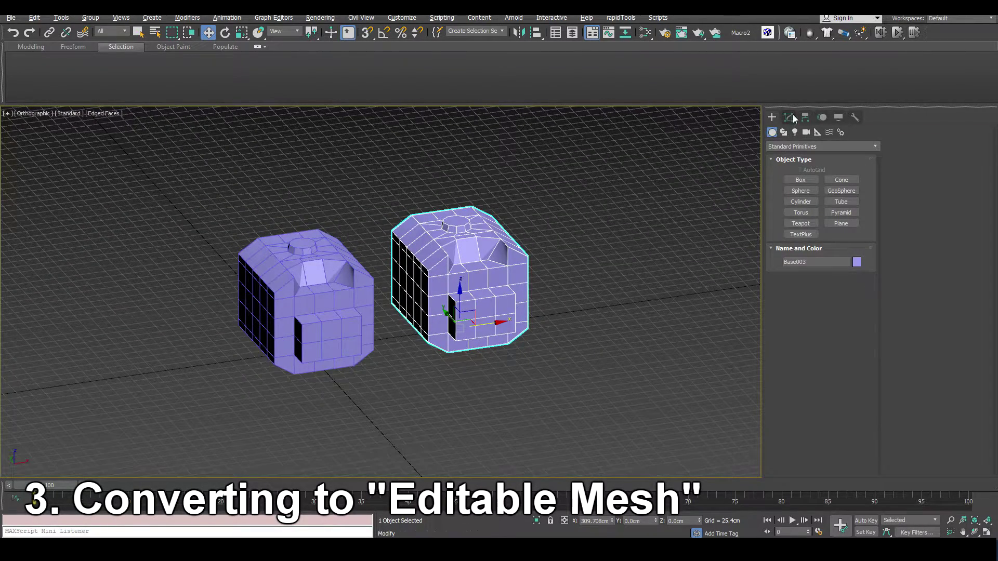
pyautogui.click(788, 117)
pyautogui.rightClick(807, 227)
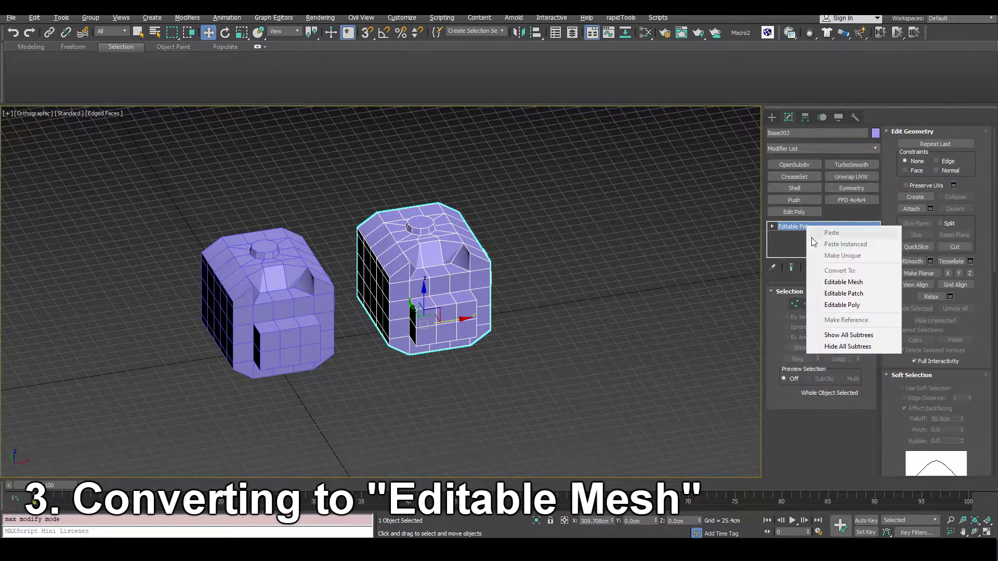
pyautogui.click(843, 282)
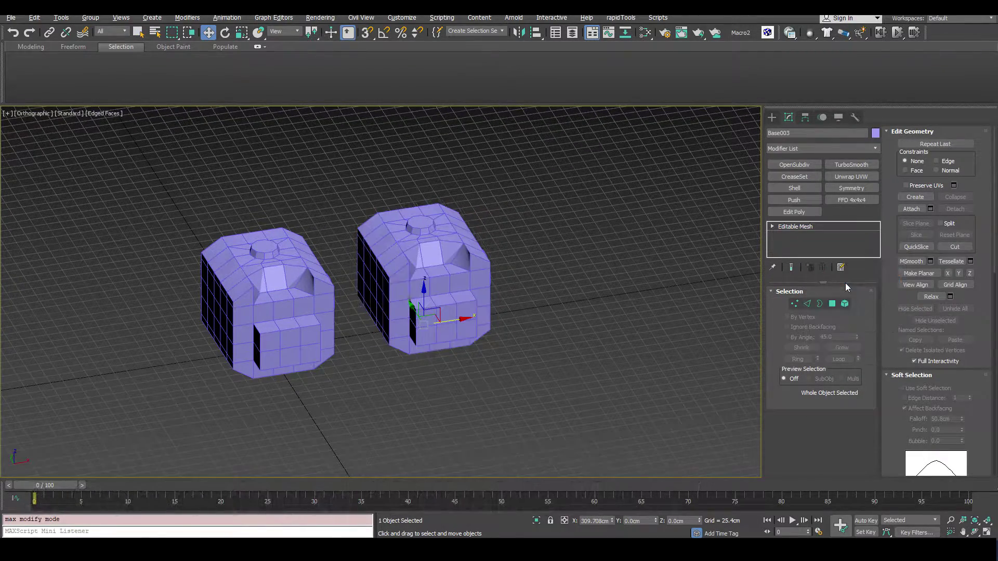
# Select all edges of the Editable Mesh copy and make the hidden diagonal edges visible.
pyautogui.moveTo(480, 295); pyautogui.dragTo(495, 274, button='middle')
pyautogui.click(807, 306)
pyautogui.hotkey('ctrl', 'a')
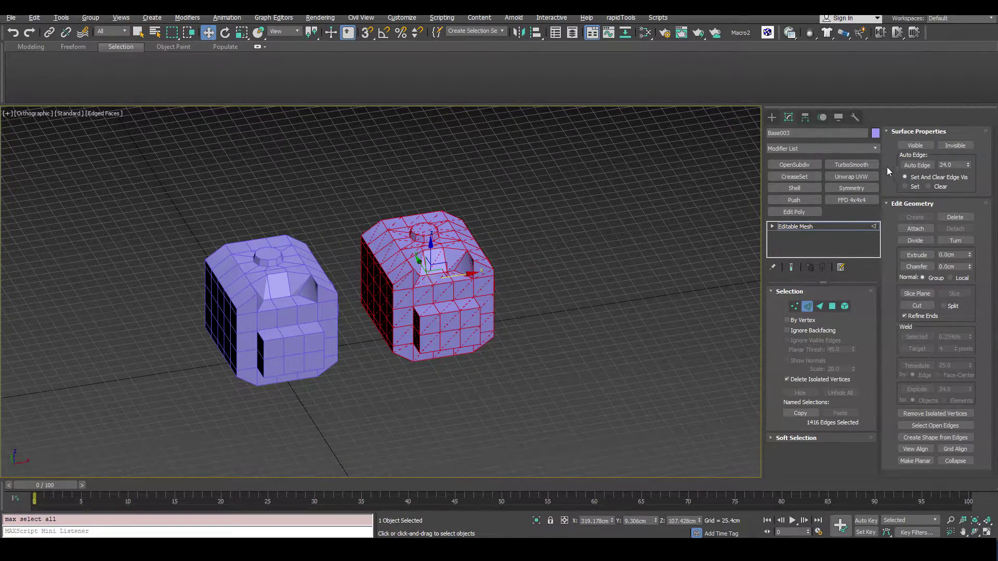
pyautogui.scroll(8, 373, 307)
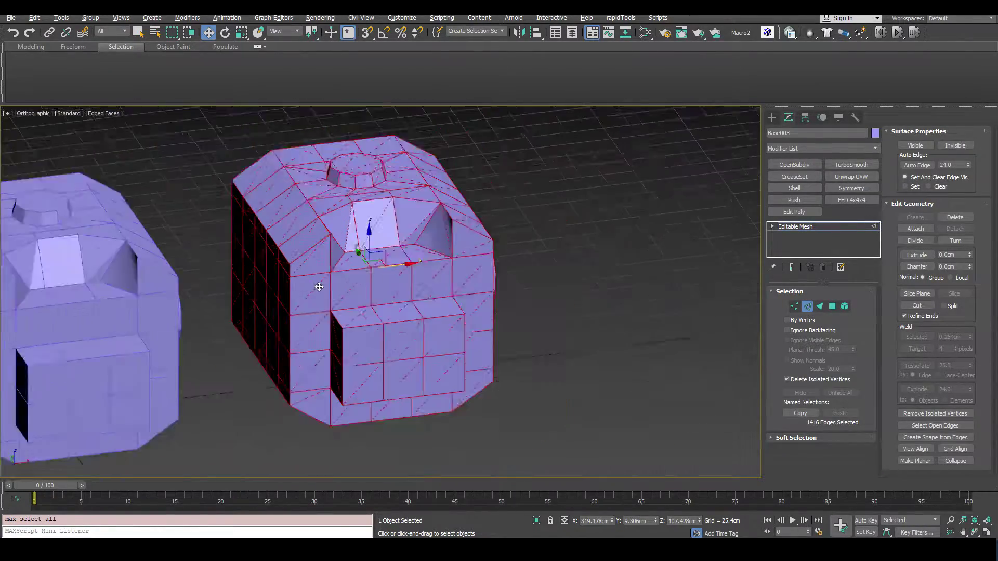
pyautogui.scroll(-3, 319, 287)
pyautogui.keyDown('alt'); pyautogui.moveTo(319, 287); pyautogui.dragTo(333, 304, button='middle'); pyautogui.keyUp('alt')
pyautogui.scroll(5, 325, 314)
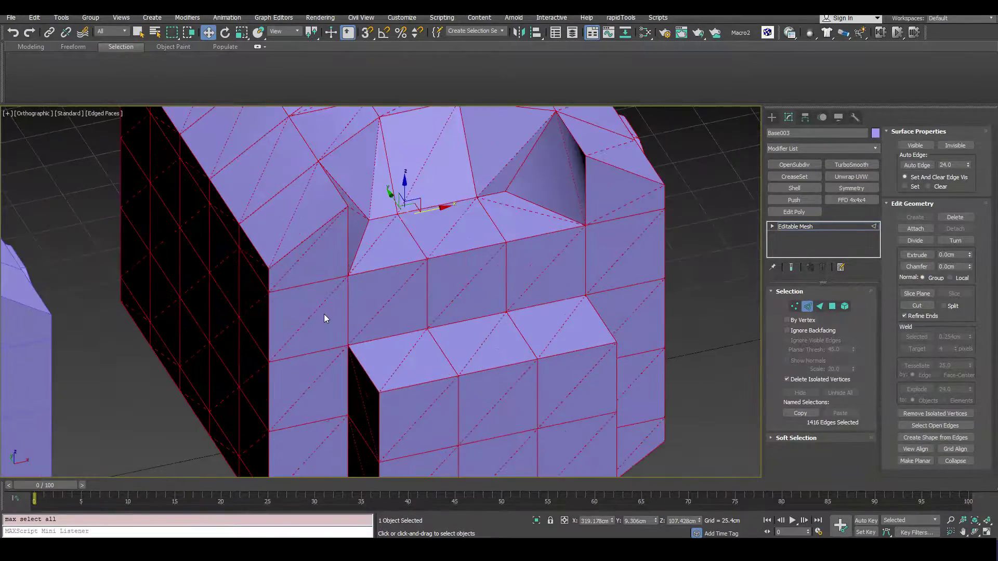
pyautogui.scroll(2, 325, 318)
pyautogui.scroll(-4, 299, 283)
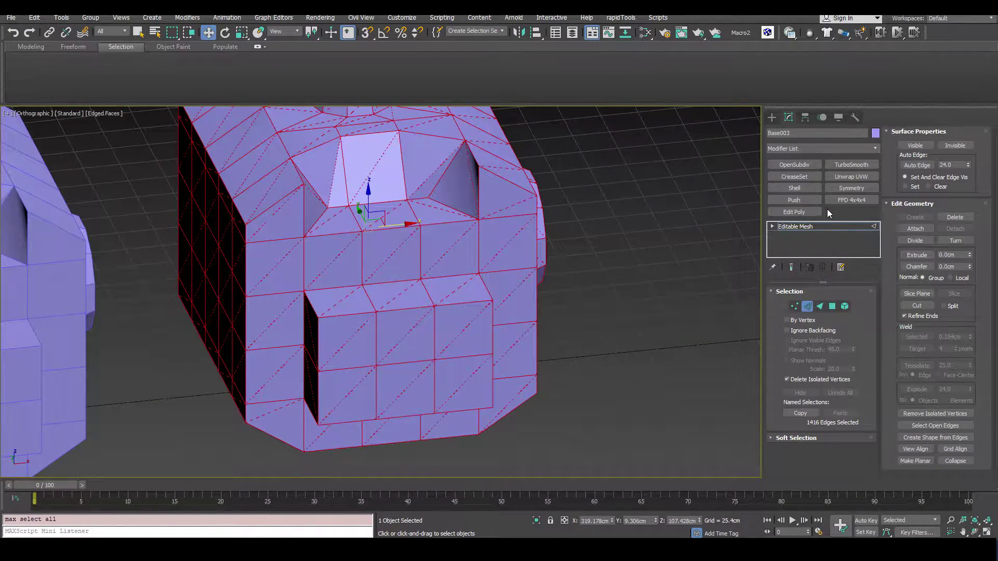
pyautogui.moveTo(484, 259); pyautogui.dragTo(500, 282, button='middle')
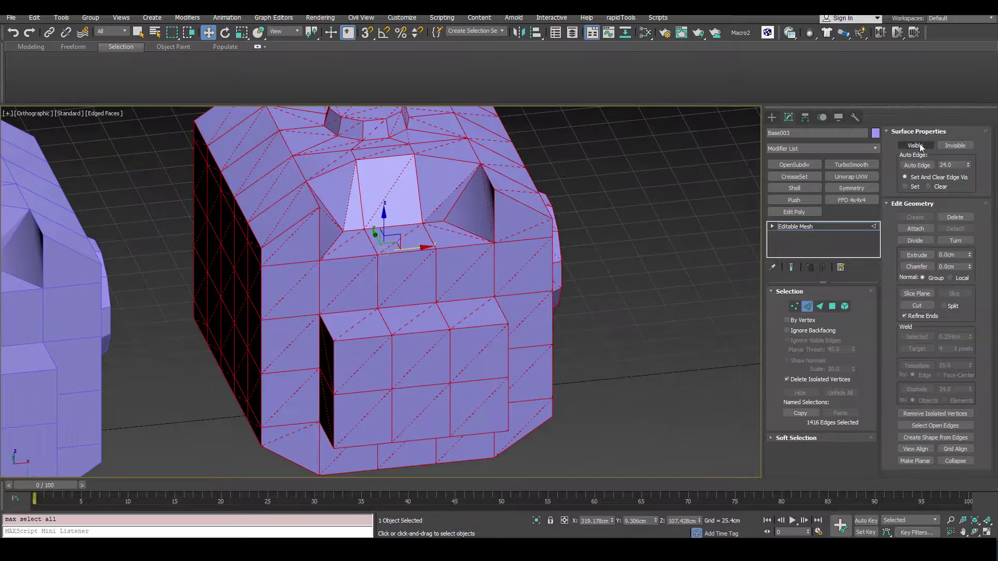
pyautogui.click(920, 146)
pyautogui.keyDown('alt'); pyautogui.moveTo(473, 265); pyautogui.dragTo(518, 281, button='middle'); pyautogui.keyUp('alt')
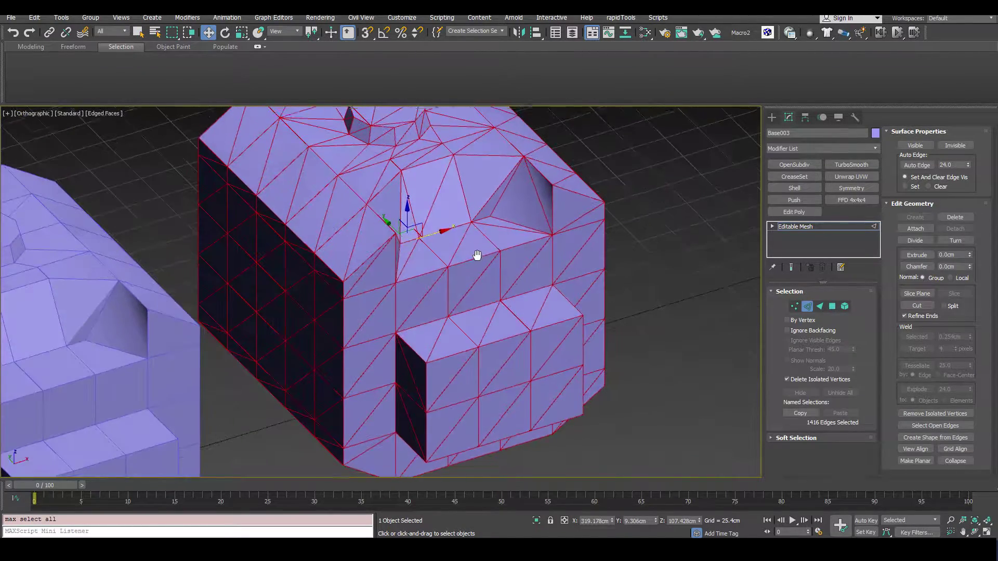
# Convert the copy with its visible diagonal edges from Editable Mesh to Editable Poly.
pyautogui.scroll(-8, 596, 256)
pyautogui.rightClick(810, 227)
pyautogui.click(858, 312)
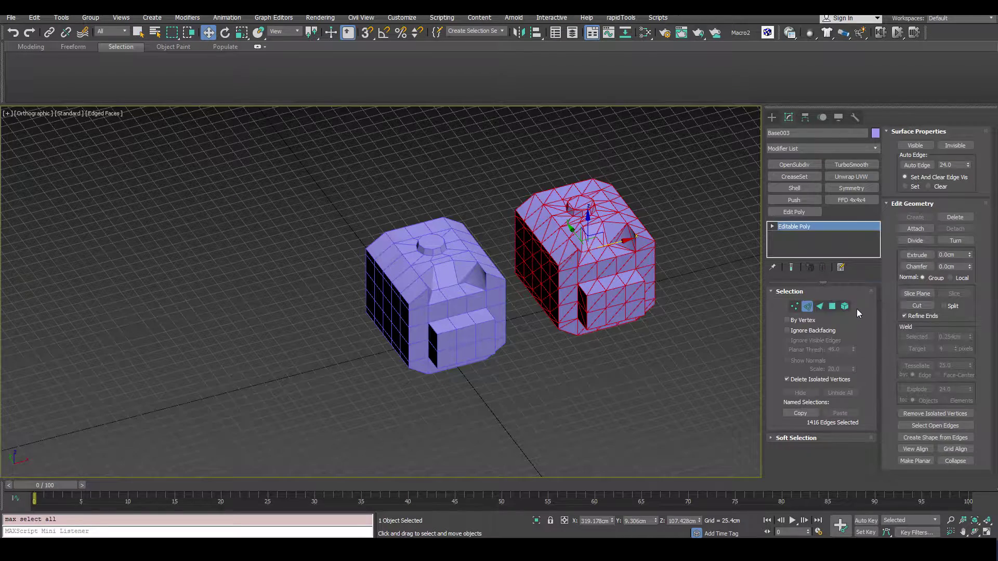
# Pick individual polygons on the front of the converted copy to examine its triangulation.
pyautogui.scroll(4, 686, 267)
pyautogui.click(831, 304)
pyautogui.click(832, 304)
pyautogui.click(543, 271)
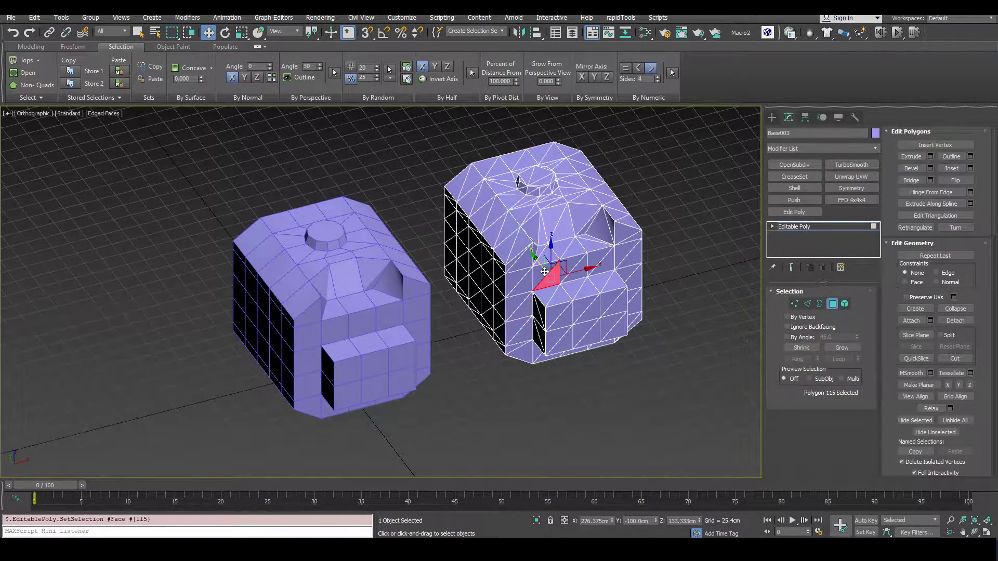
pyautogui.scroll(3, 551, 281)
pyautogui.moveTo(525, 269); pyautogui.dragTo(497, 272)
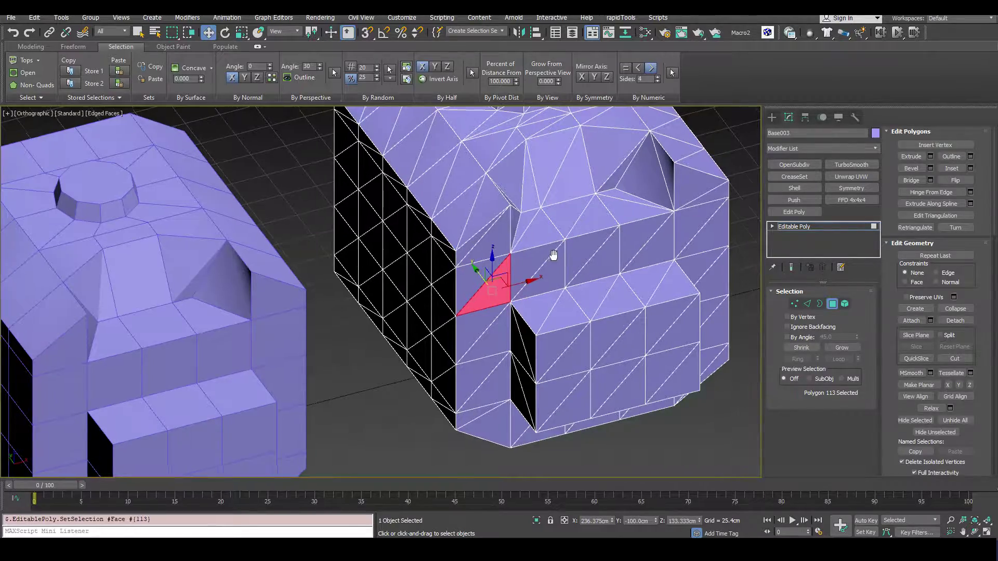
pyautogui.moveTo(496, 272); pyautogui.dragTo(446, 285, button='middle')
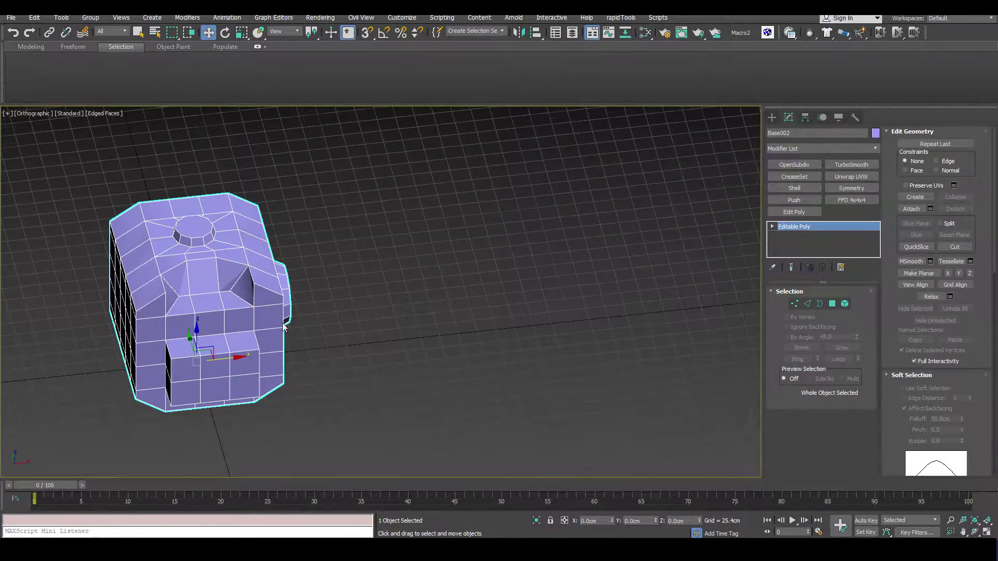
# Make one copy of the original model along the X axis and convert it to an Editable Patch.
pyautogui.scroll(-2, 279, 284)
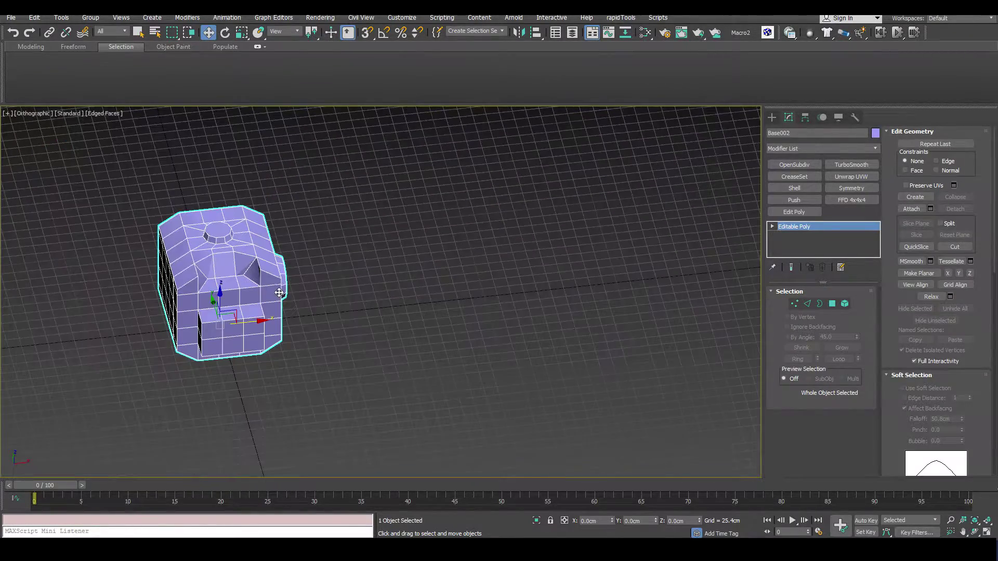
pyautogui.moveTo(279, 282); pyautogui.dragTo(264, 338, button='middle')
pyautogui.keyDown('shift'); pyautogui.moveTo(262, 337); pyautogui.dragTo(423, 309); pyautogui.keyUp('shift')
pyautogui.click(500, 319)
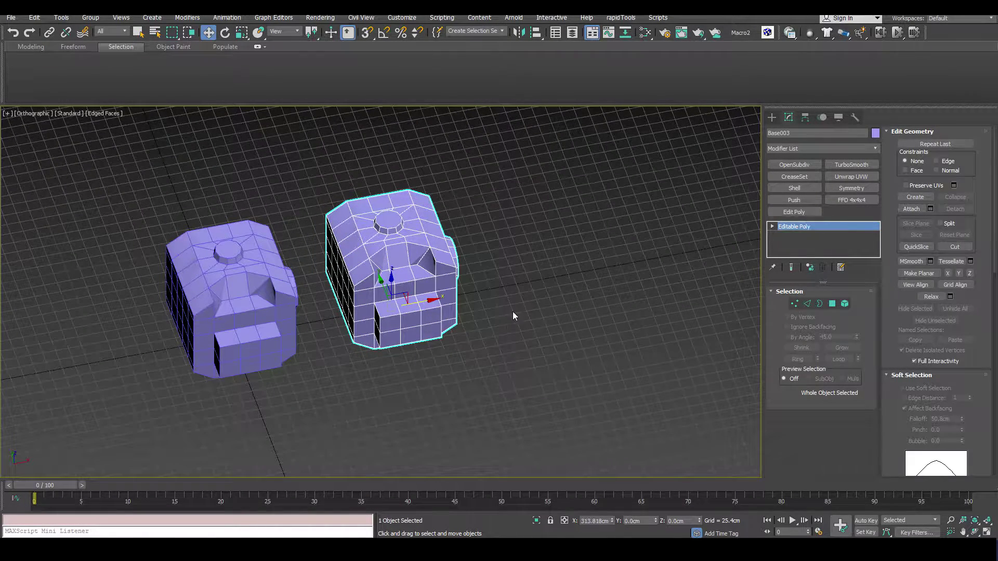
pyautogui.keyDown('alt'); pyautogui.moveTo(510, 317); pyautogui.dragTo(469, 297, button='middle'); pyautogui.keyUp('alt')
pyautogui.rightClick(427, 280)
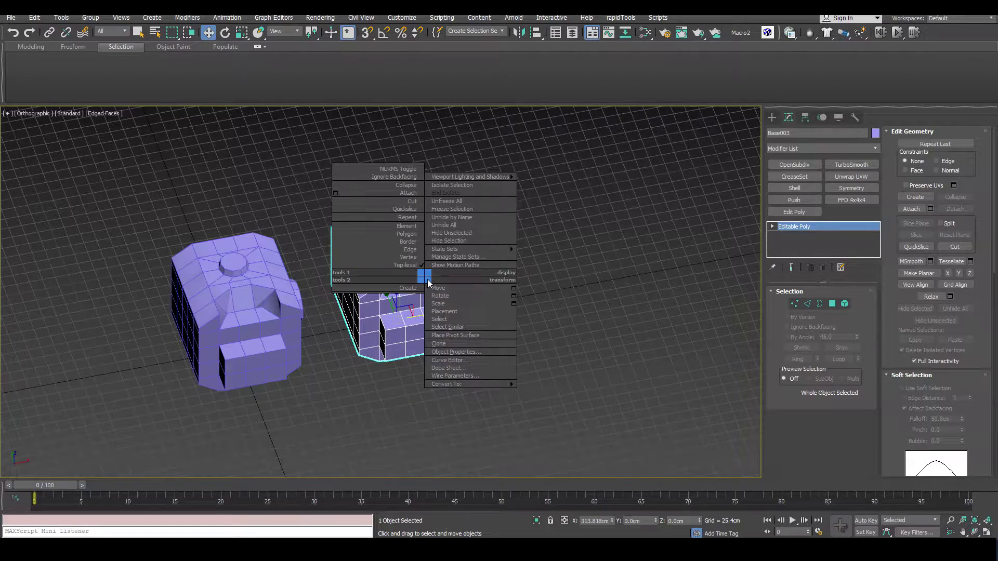
pyautogui.moveTo(444, 384)
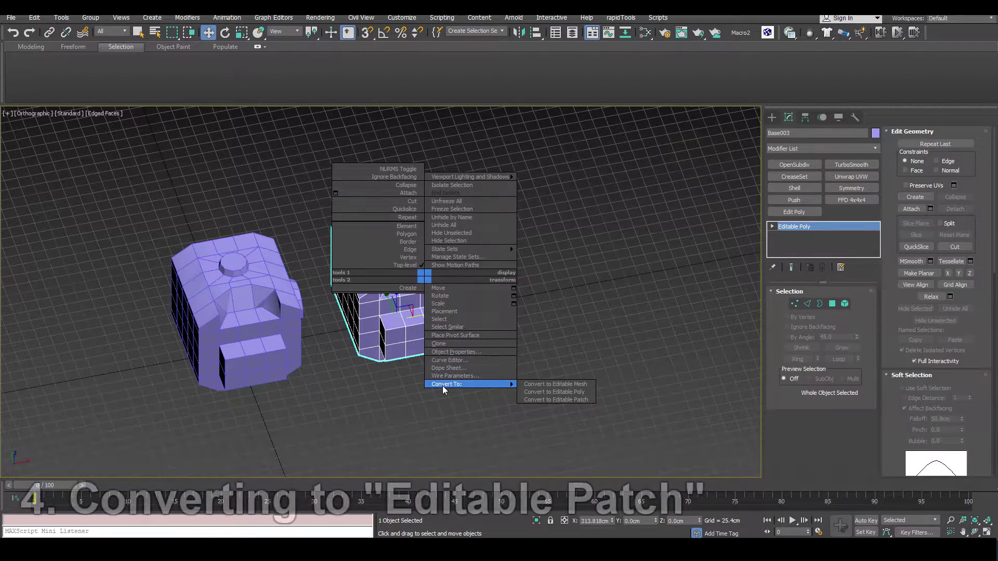
pyautogui.click(551, 400)
# Convert the triangulated Editable Patch copy to an Editable Poly.
pyautogui.press('z')
pyautogui.moveTo(405, 289)
pyautogui.keyDown('alt'); pyautogui.mouseDown(button='middle')
pyautogui.moveTo(359, 272)
pyautogui.moveTo(399, 279)
pyautogui.mouseUp(button='middle'); pyautogui.keyUp('alt')
pyautogui.rightClick(817, 228)
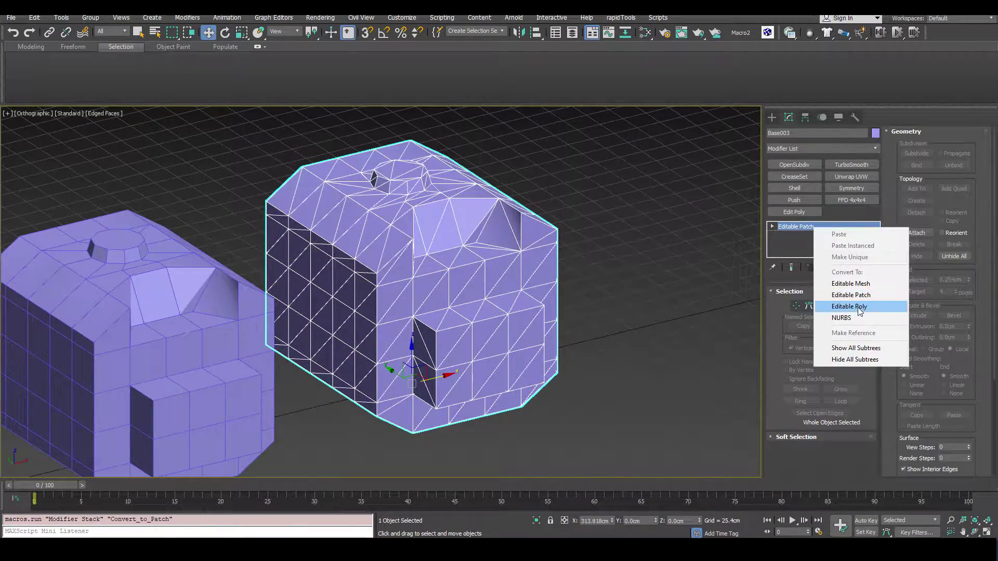
pyautogui.click(859, 307)
pyautogui.keyDown('alt'); pyautogui.moveTo(478, 257); pyautogui.dragTo(468, 291, button='middle'); pyautogui.keyUp('alt')
pyautogui.scroll(-2, 447, 315)
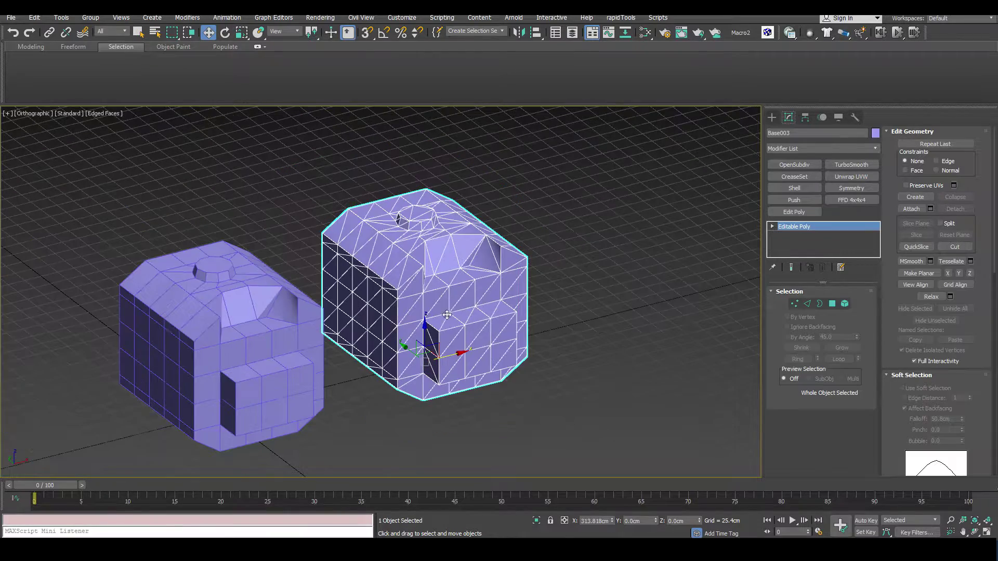
# Make another copy of the original quad model and place it along the X axis beyond the triangulated one.
pyautogui.click(325, 337)
pyautogui.moveTo(324, 337); pyautogui.dragTo(279, 328, button='middle')
pyautogui.keyDown('shift'); pyautogui.moveTo(191, 394); pyautogui.dragTo(586, 297); pyautogui.keyUp('shift')
pyautogui.click(500, 319)
pyautogui.moveTo(571, 234)
pyautogui.mouseDown(button='middle')
pyautogui.moveTo(440, 262)
pyautogui.moveTo(439, 291)
pyautogui.mouseUp(button='middle')
# Apply the object-space Subdivide modifier to the newest copy.
pyautogui.click(874, 149)
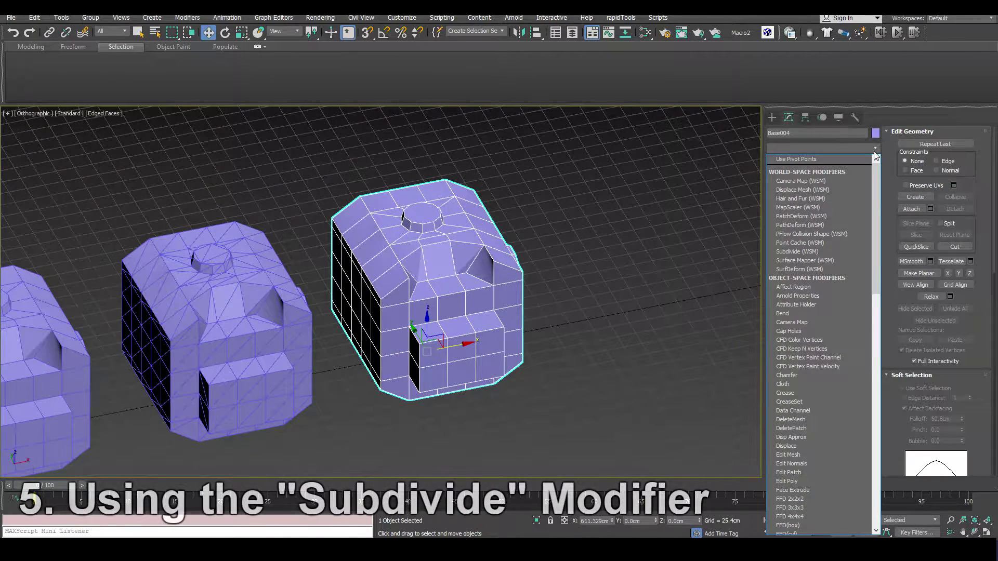
pyautogui.scroll(-15, 837, 234)
pyautogui.scroll(-1, 837, 234)
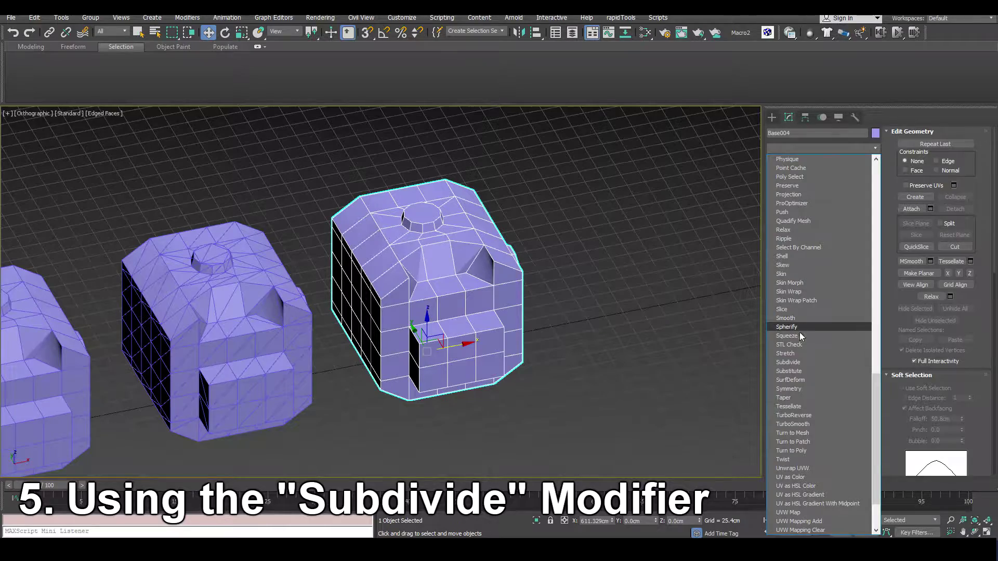
pyautogui.click(788, 362)
pyautogui.keyDown('alt'); pyautogui.moveTo(415, 283); pyautogui.dragTo(461, 283, button='middle'); pyautogui.keyUp('alt')
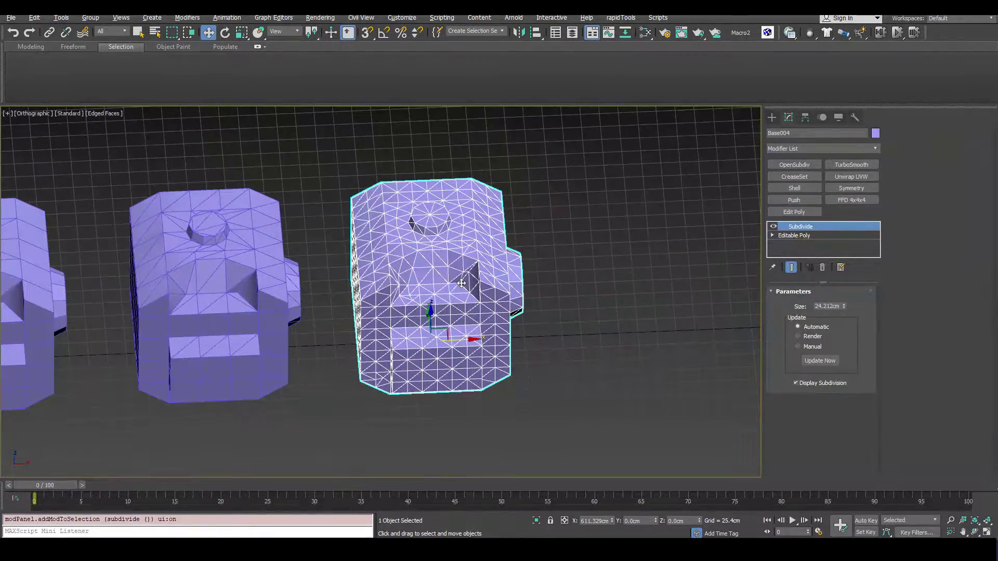
# Raise the Subdivide modifier's size to about 234 cm for a coarser triangulation.
pyautogui.scroll(4, 433, 297)
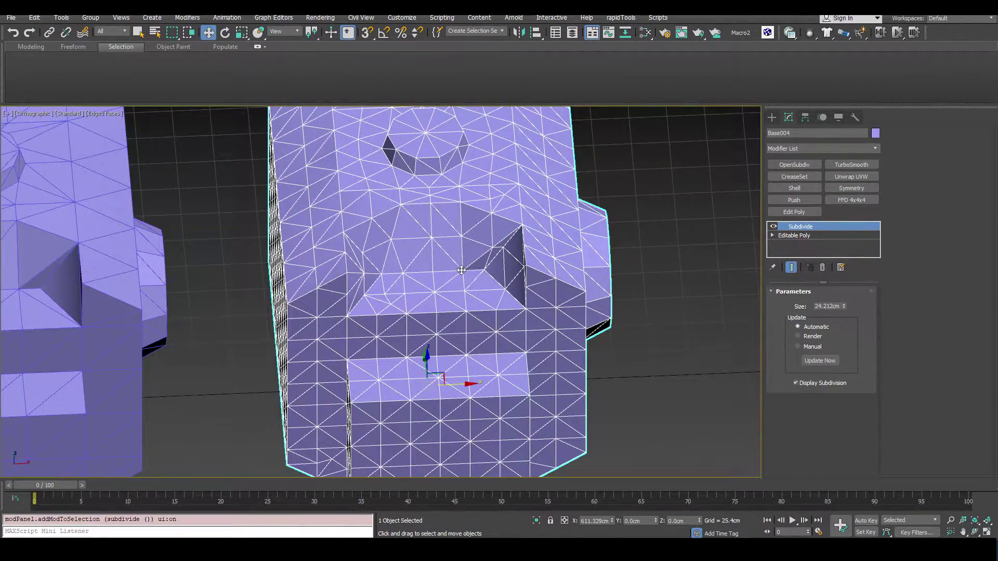
pyautogui.scroll(-3, 462, 270)
pyautogui.moveTo(843, 306); pyautogui.dragTo(849, 253)
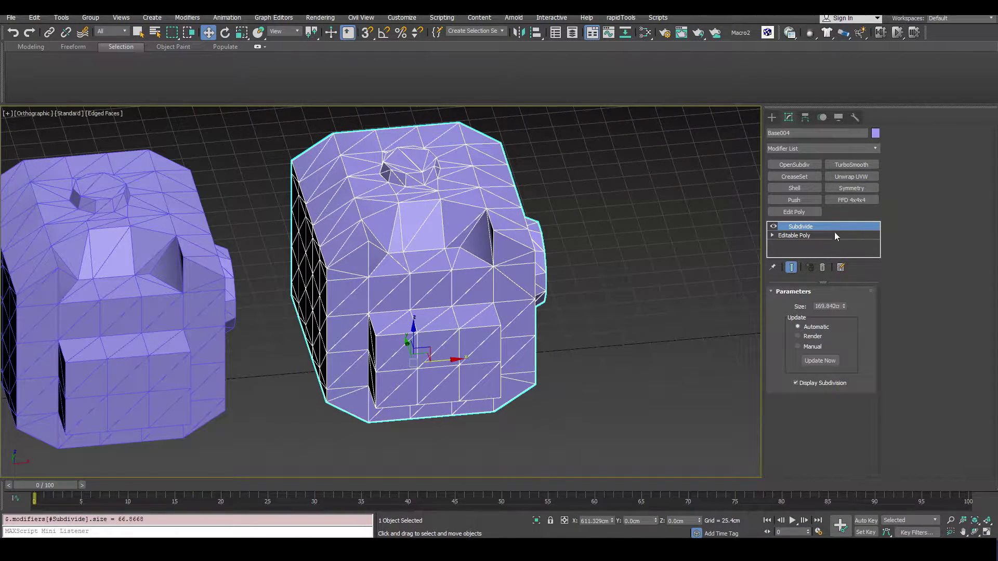
pyautogui.keyDown('alt'); pyautogui.moveTo(423, 297); pyautogui.dragTo(481, 271, button='middle'); pyautogui.keyUp('alt')
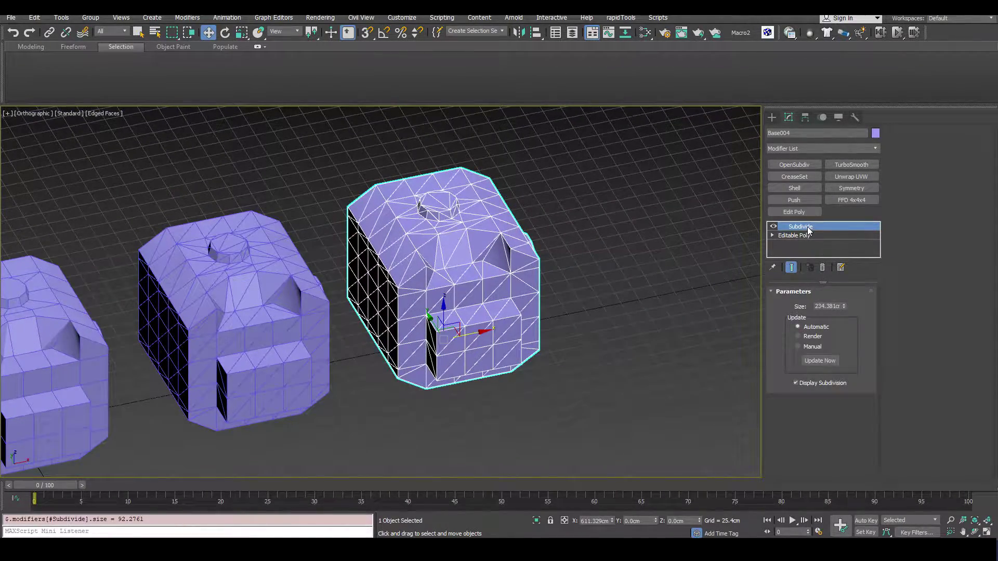
# Collapse the Subdivide modifier into the mesh and convert the resulting Editable Mesh to an Editable Poly.
pyautogui.rightClick(808, 231)
pyautogui.click(832, 315)
pyautogui.keyDown('alt'); pyautogui.moveTo(428, 267); pyautogui.dragTo(455, 257, button='middle'); pyautogui.keyUp('alt')
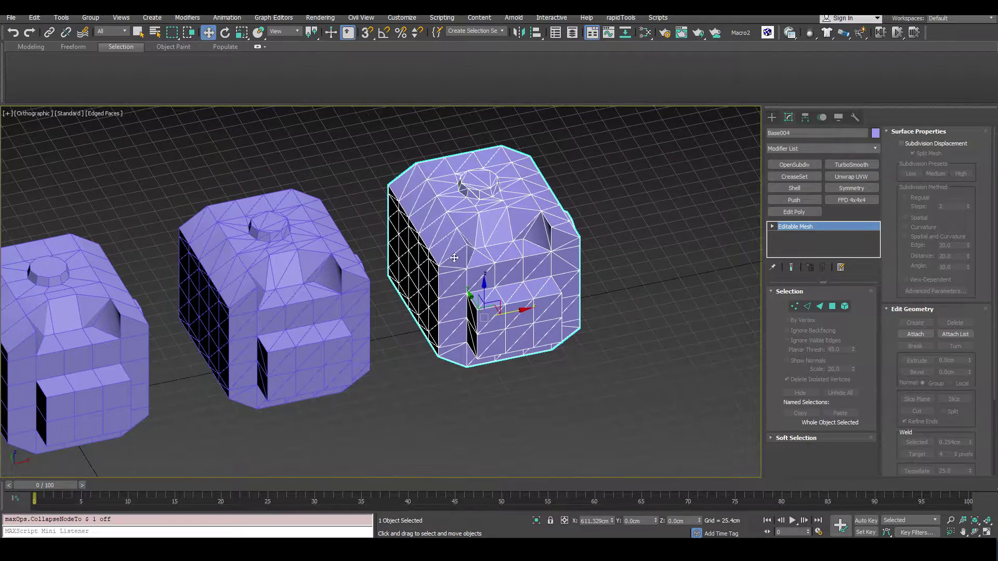
pyautogui.rightClick(800, 232)
pyautogui.click(821, 318)
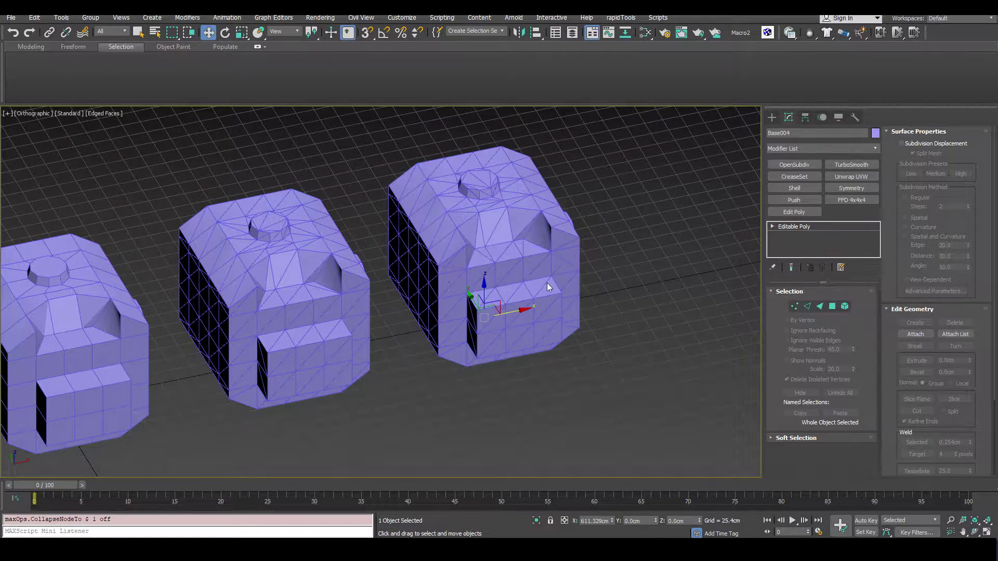
# Compare the triangulated wireframes of the patch-converted copy and the subdivided copy.
pyautogui.click(314, 281)
pyautogui.click(517, 279)
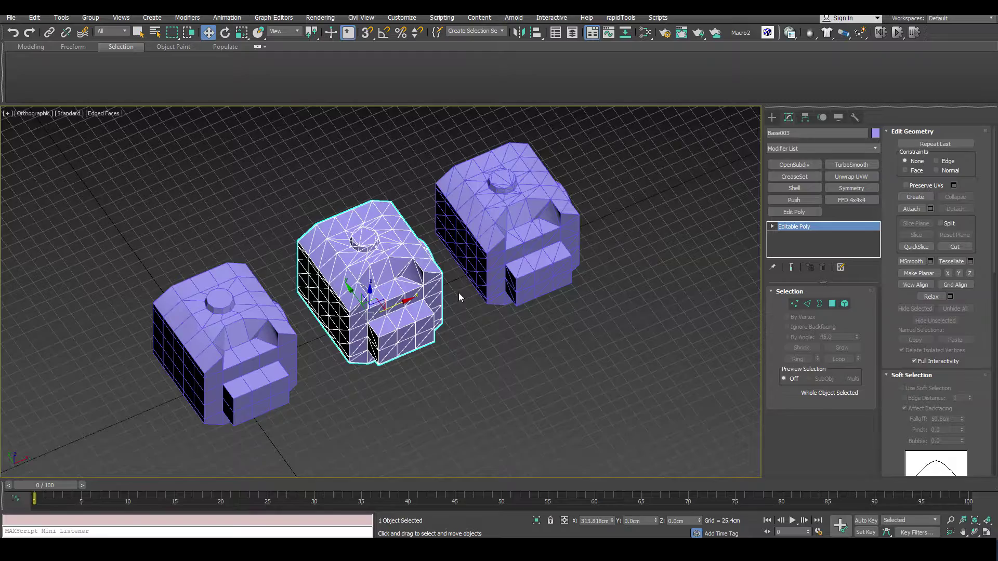
pyautogui.keyDown('alt'); pyautogui.moveTo(458, 292); pyautogui.dragTo(442, 261, button='middle'); pyautogui.keyUp('alt')
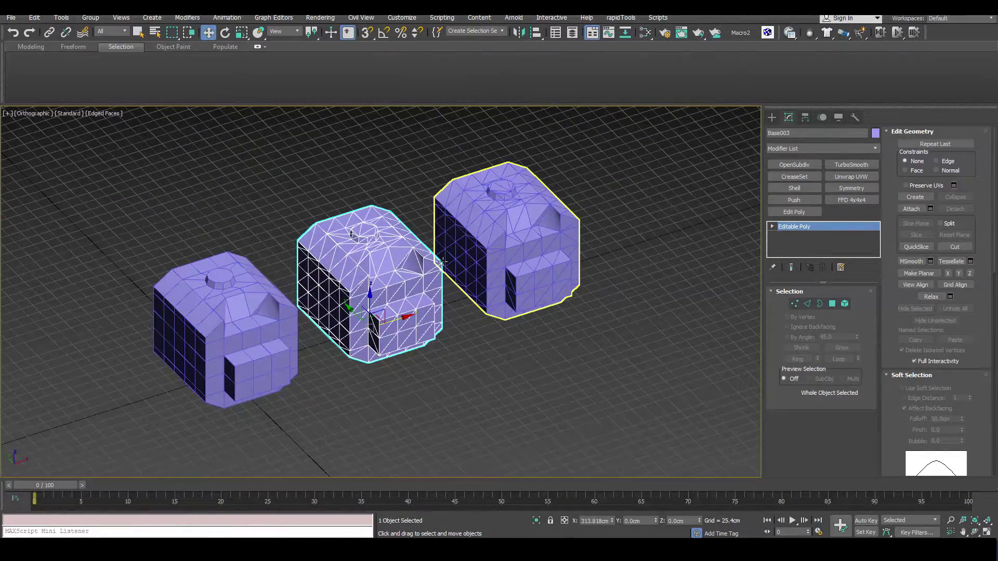